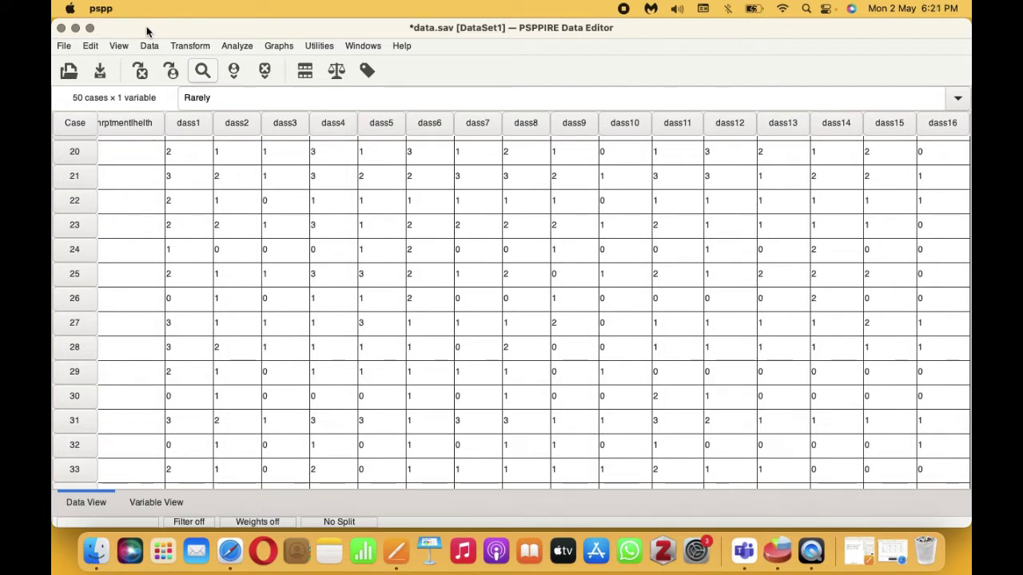
Step: Examine the first case's answers across the dass item columns in the data sheet
scroll(184, 230, left, 2)
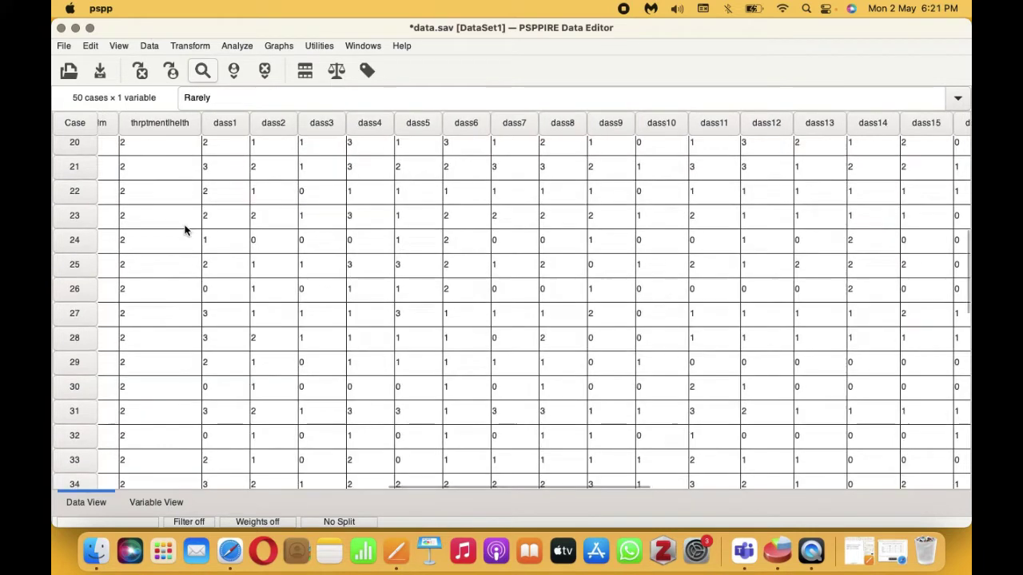
scroll(184, 231, up, 10)
scroll(184, 230, left, 3)
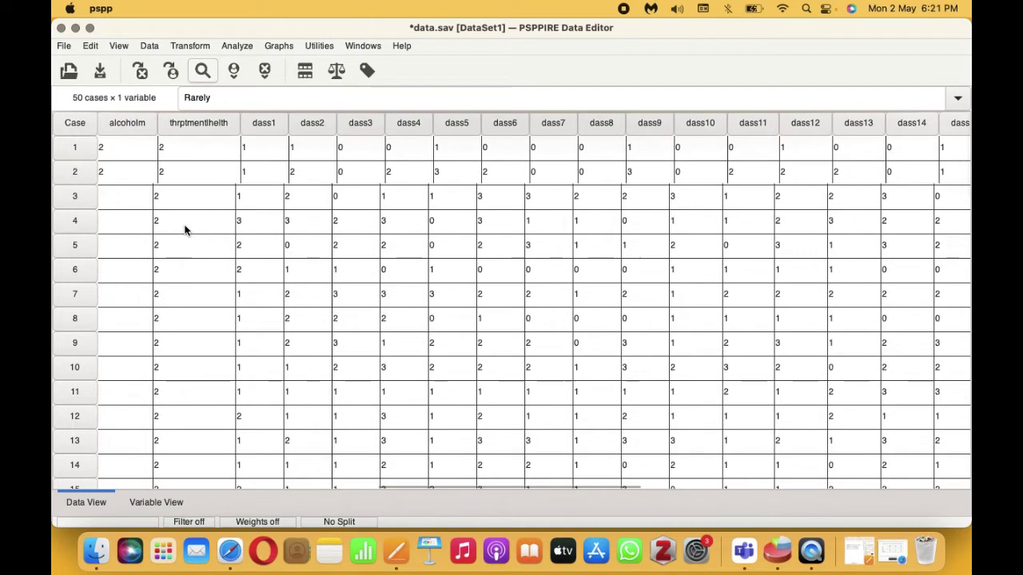
click(79, 148)
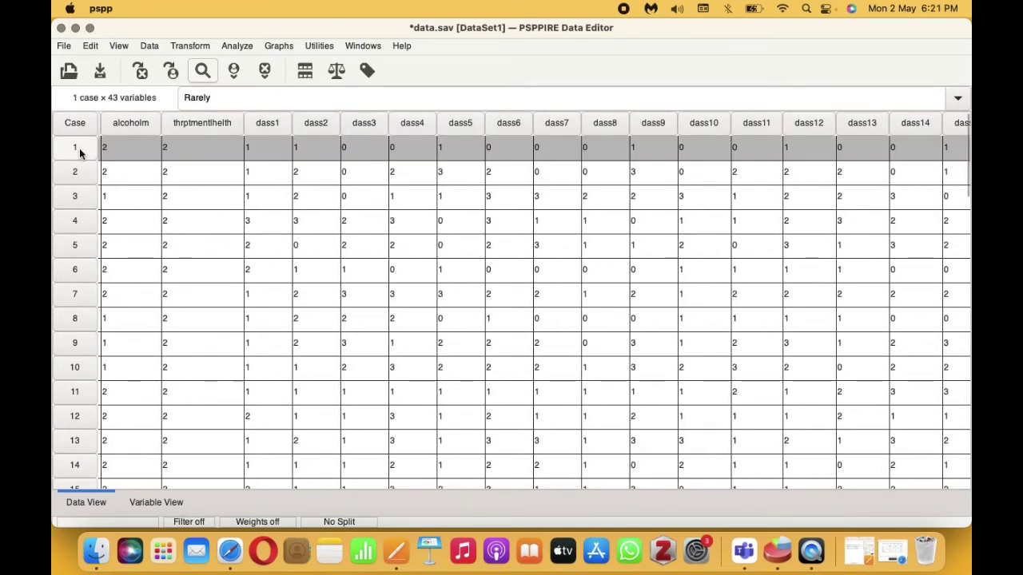
scroll(209, 162, right, 5)
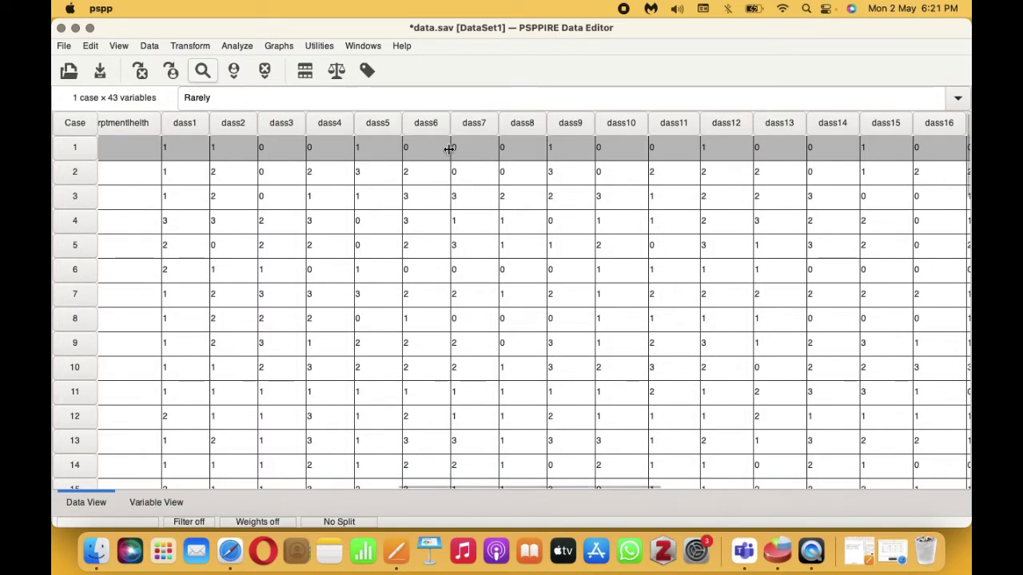
scroll(504, 152, right, 2)
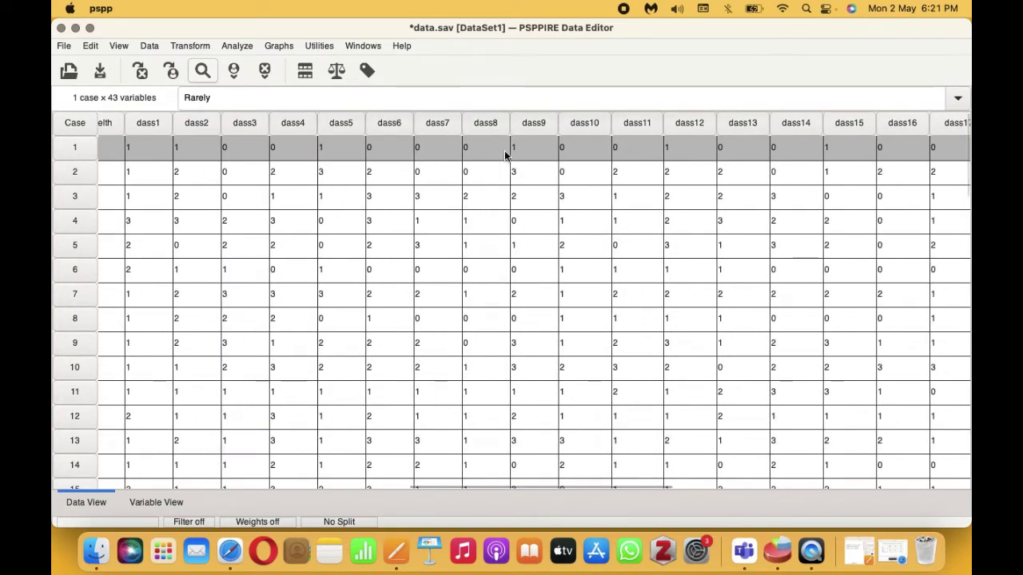
scroll(504, 150, left, 1)
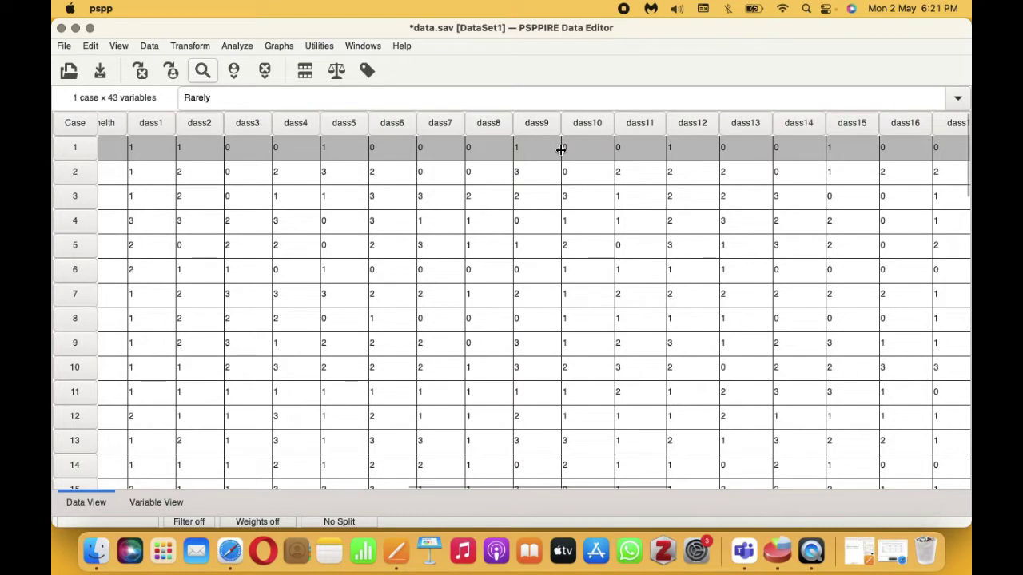
scroll(559, 148, right, 2)
scroll(561, 149, right, 2)
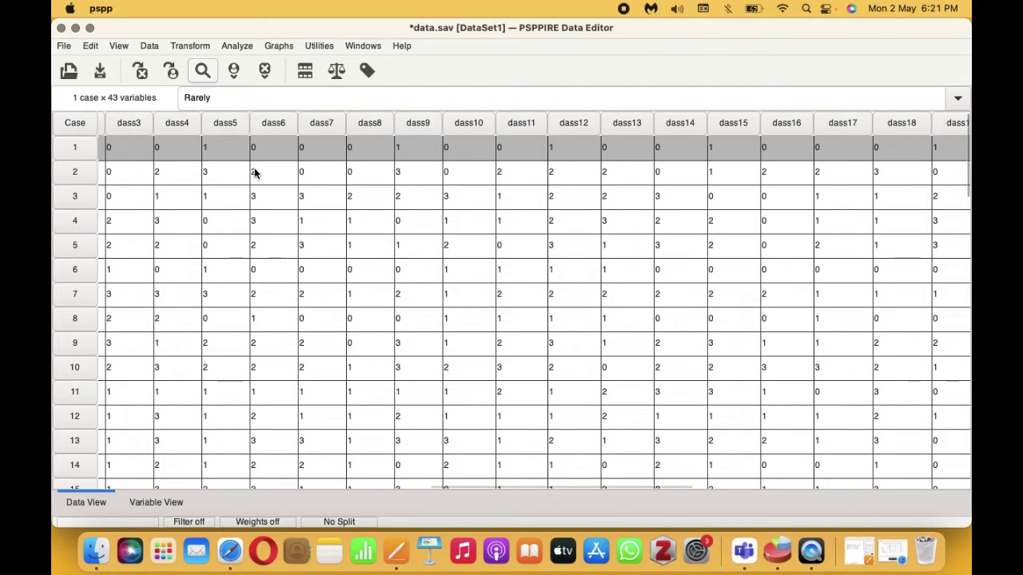
scroll(254, 172, left, 5)
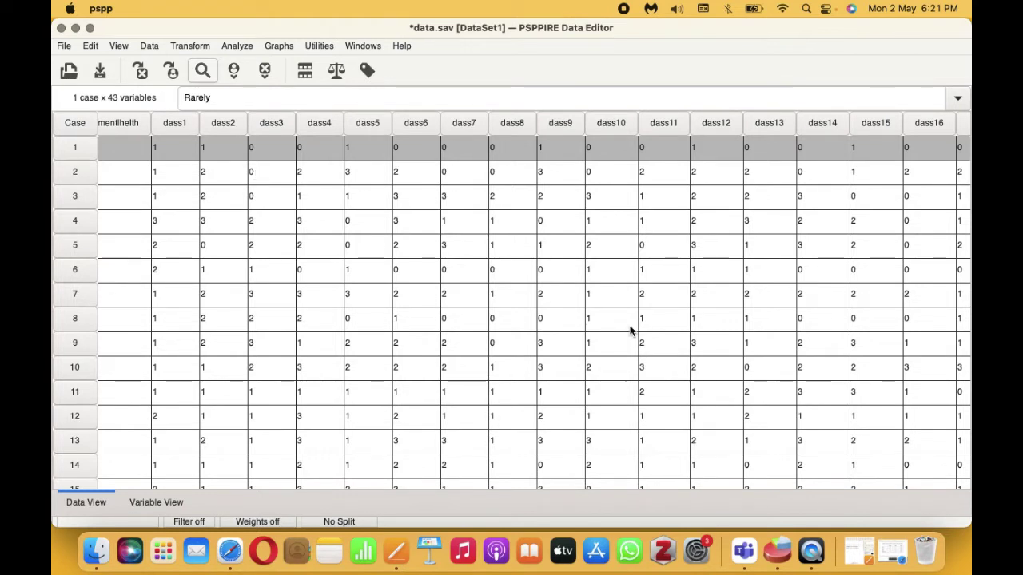
Step: Switch to the Pages note to read the item numbers for Depression, Anxiety and Stress, and return to the PSPP data sheet
click(859, 547)
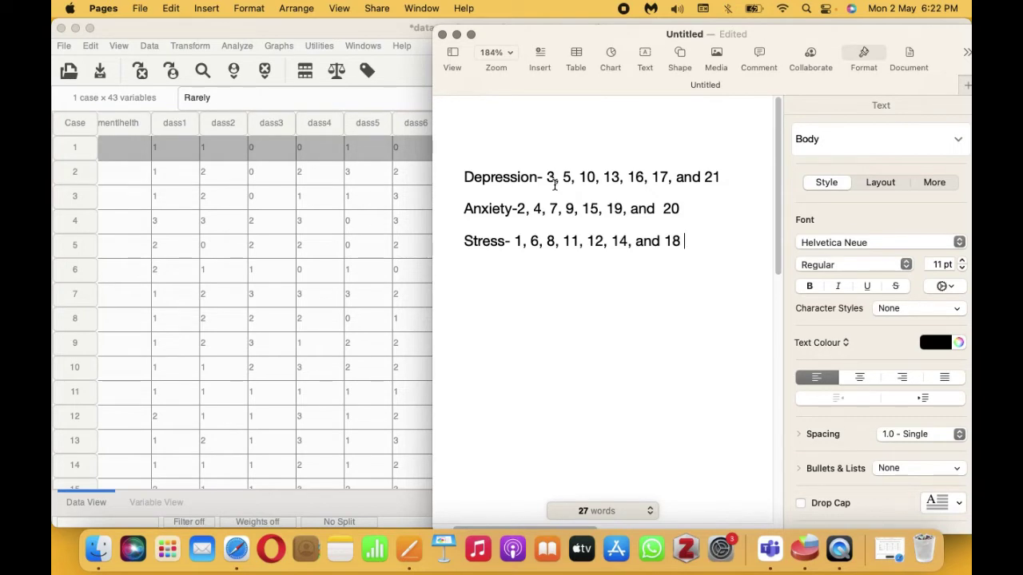
click(456, 34)
click(326, 27)
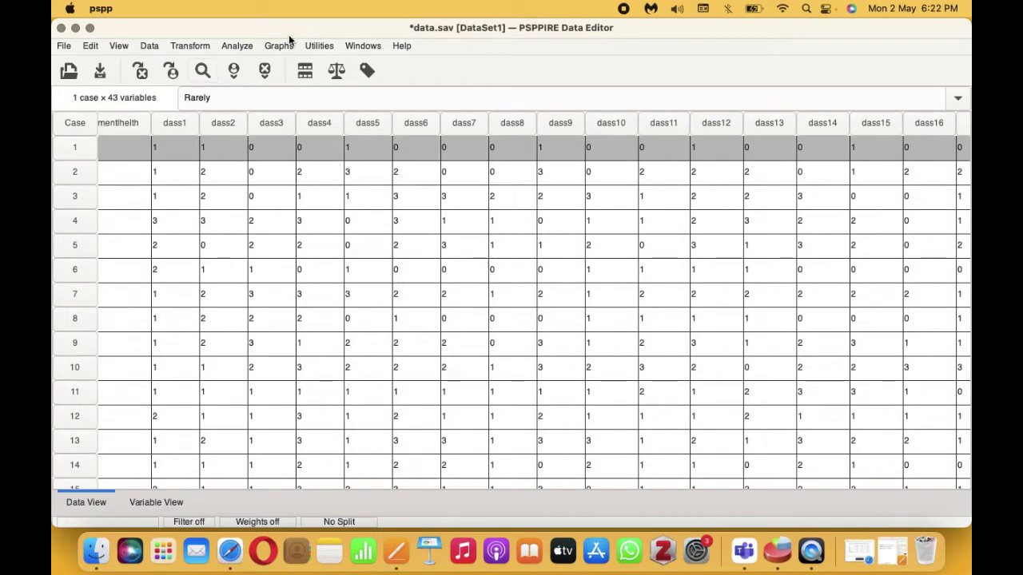
Step: Start a Compute Variable transformation with the numeric expression dass3+dass5+dass10+dass13
click(191, 47)
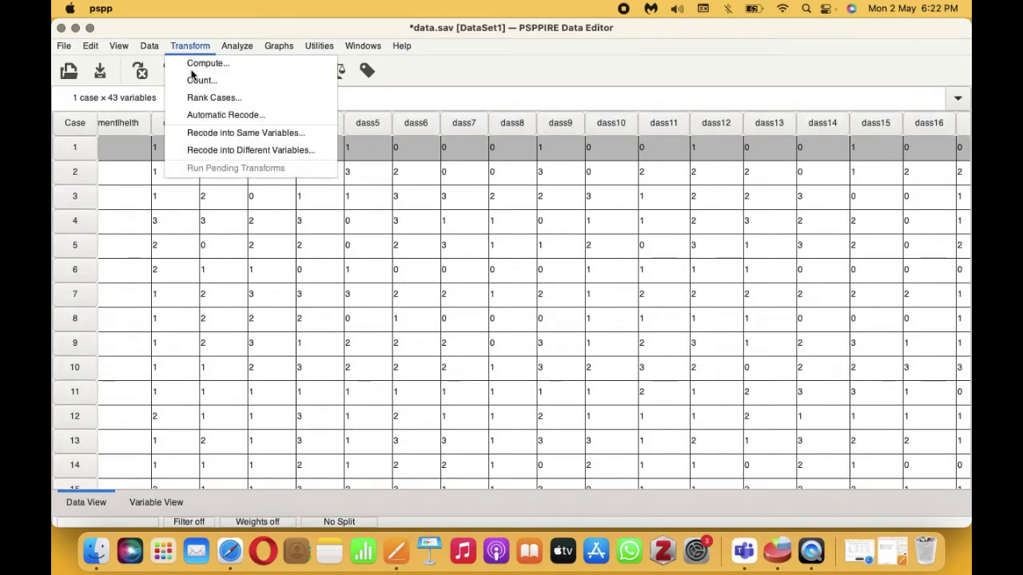
click(200, 62)
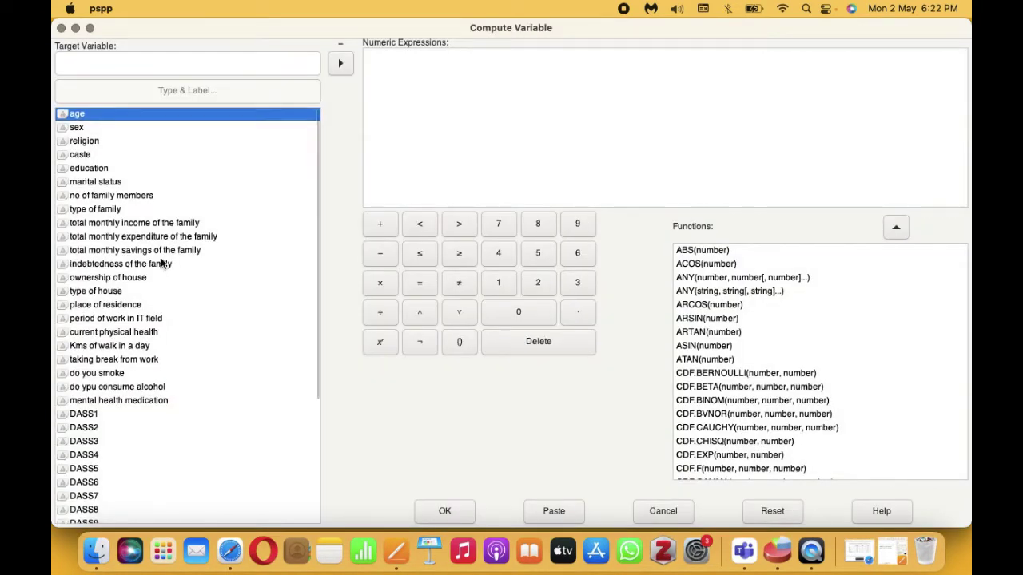
scroll(160, 260, down, 5)
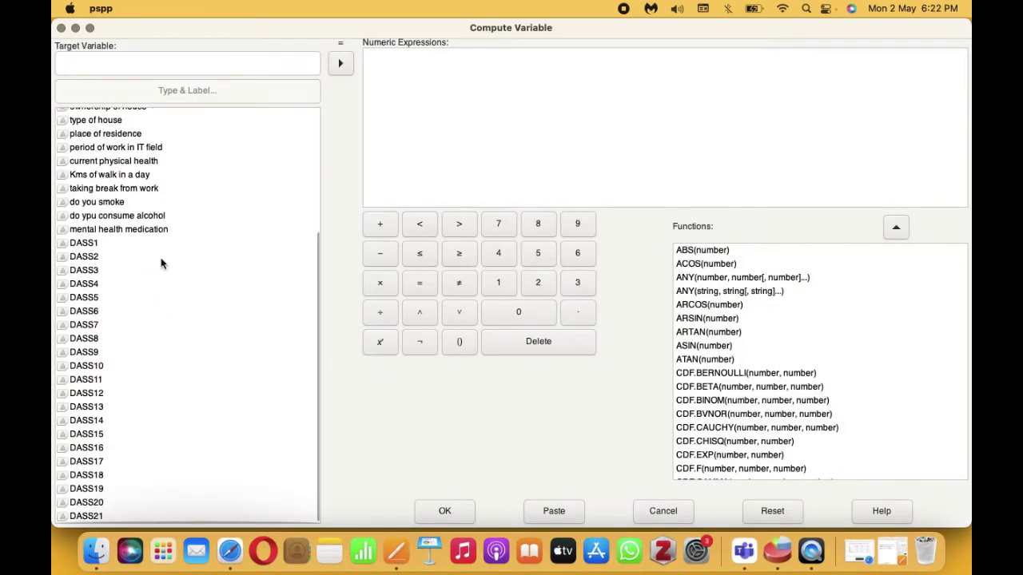
click(102, 272)
click(339, 63)
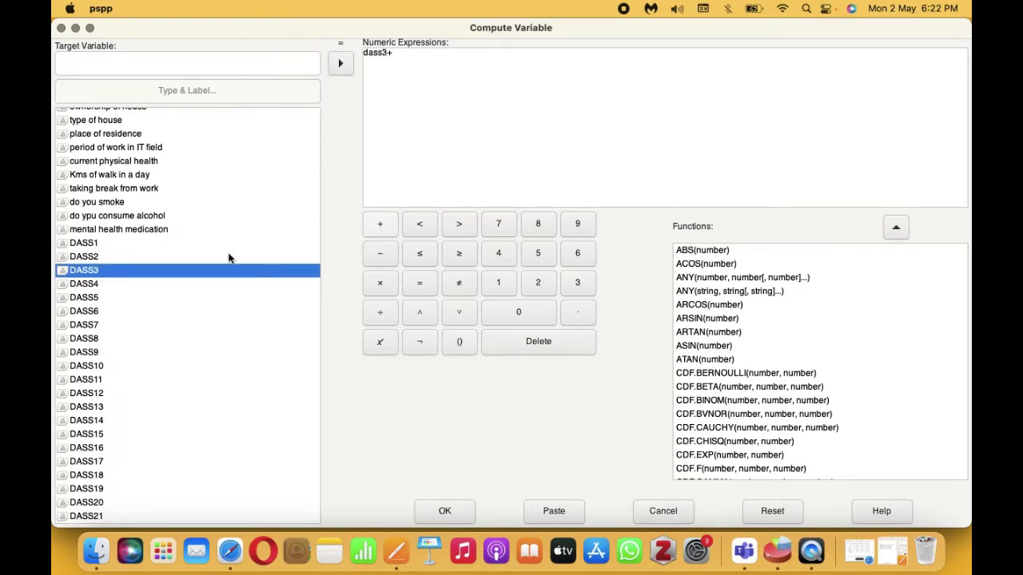
click(108, 297)
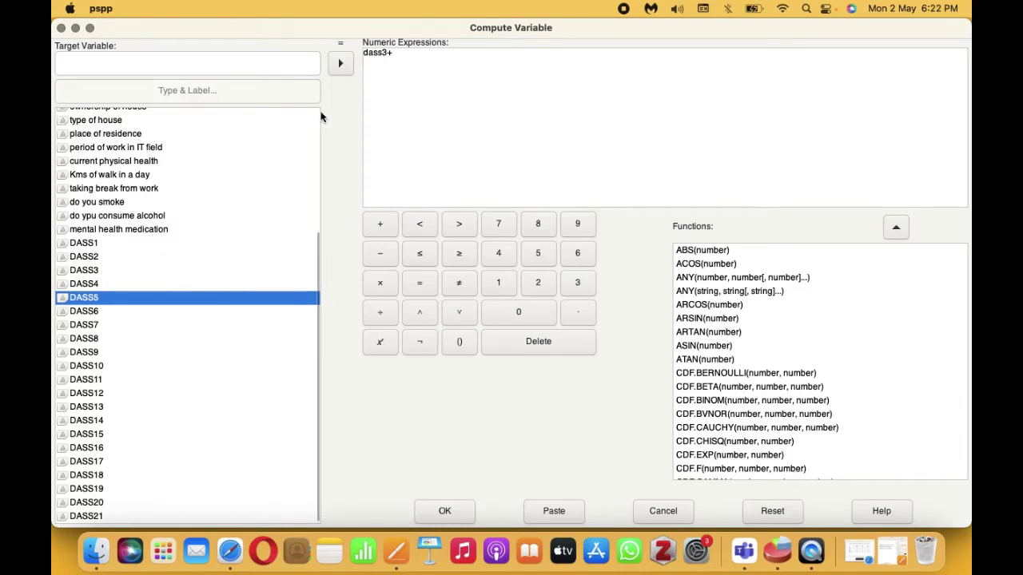
click(339, 63)
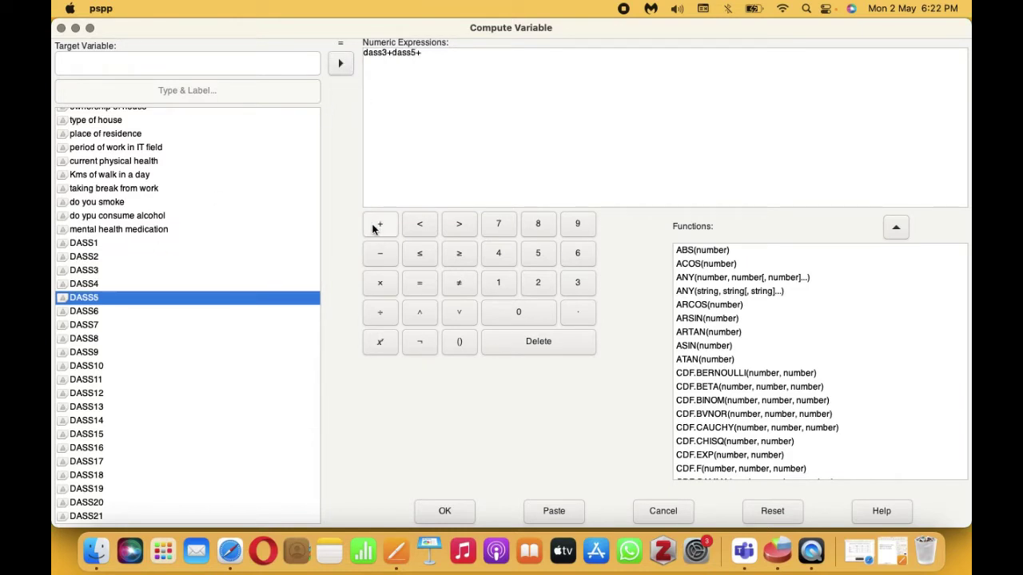
click(98, 365)
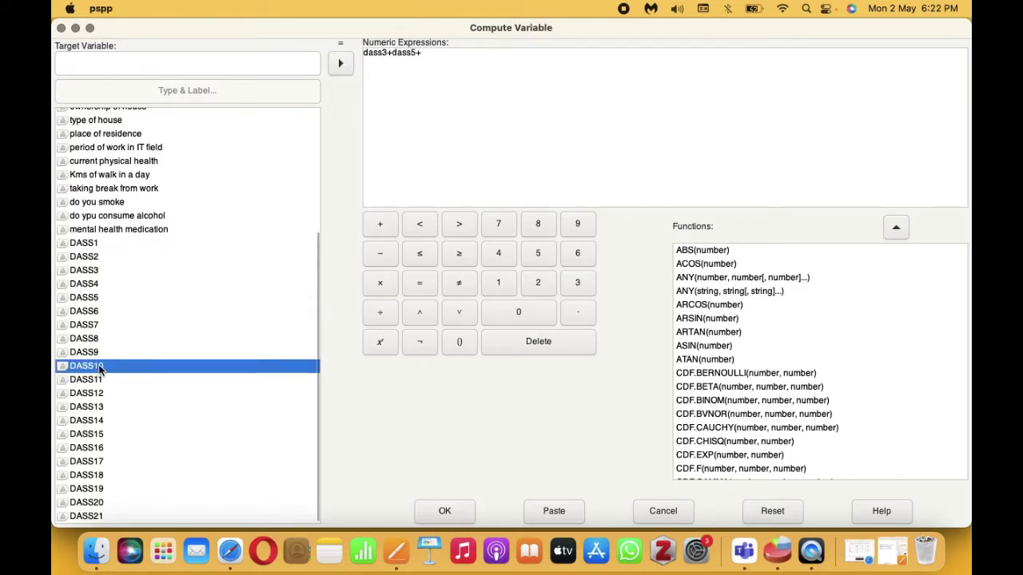
click(342, 63)
click(379, 229)
click(97, 408)
click(338, 64)
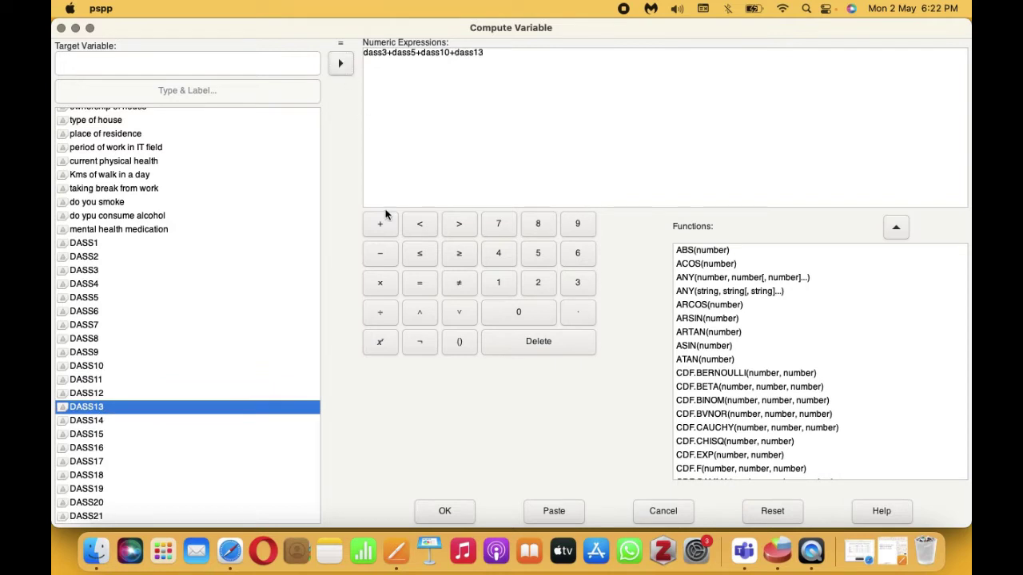
Step: Extend the numeric expression with +dass16+dass17+dass21 to complete the depression item sum
click(93, 449)
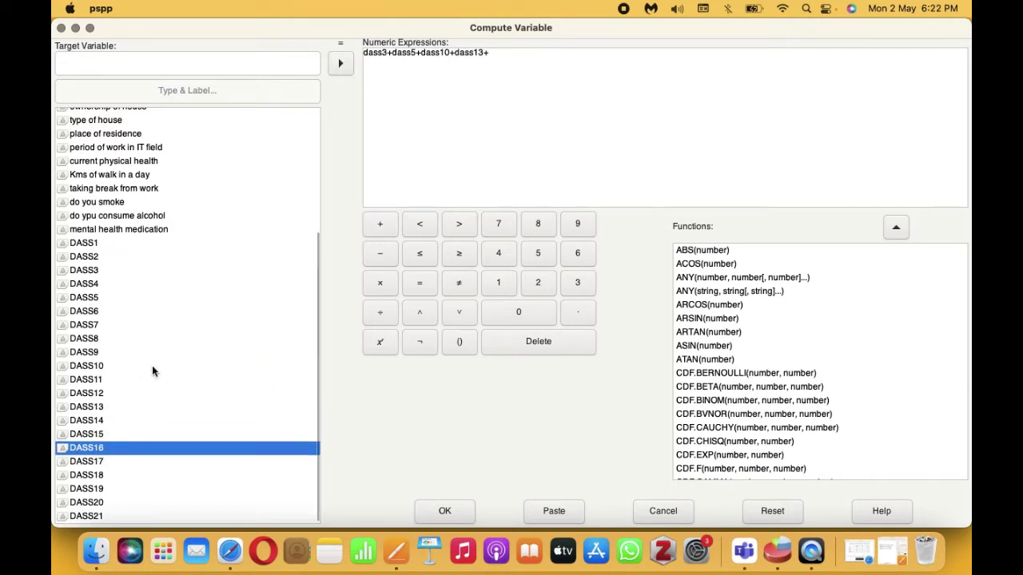
click(342, 64)
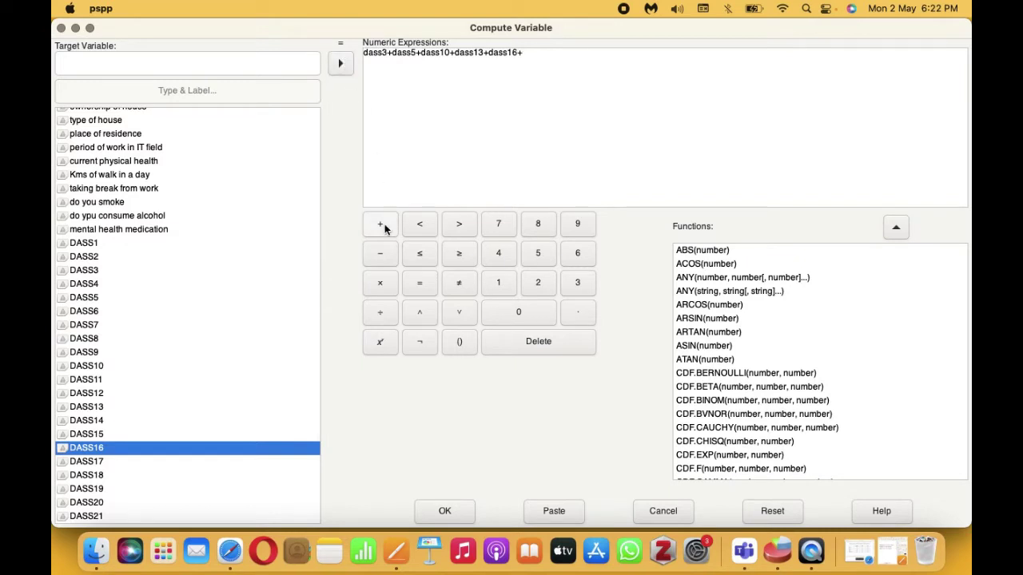
click(105, 462)
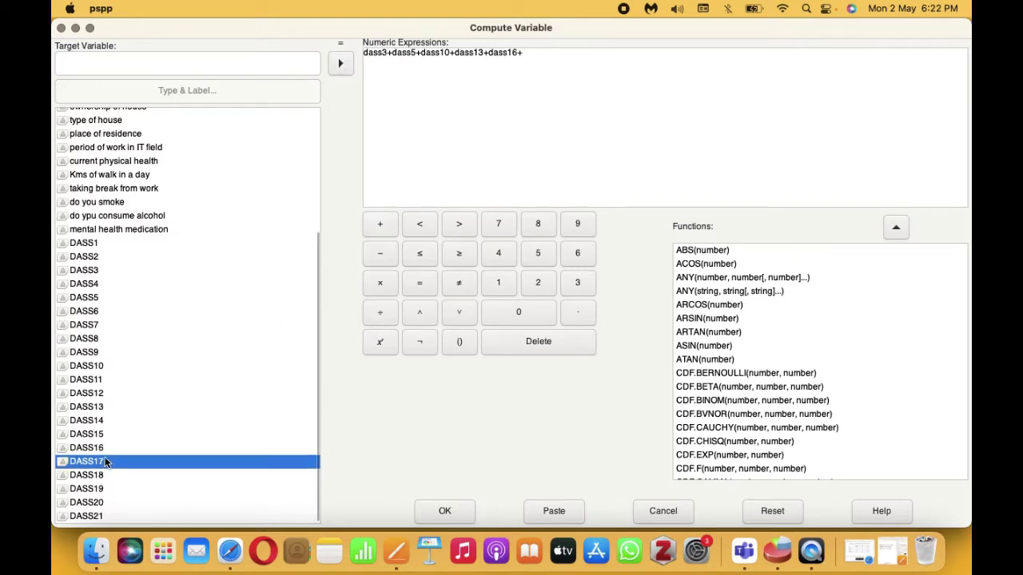
click(340, 64)
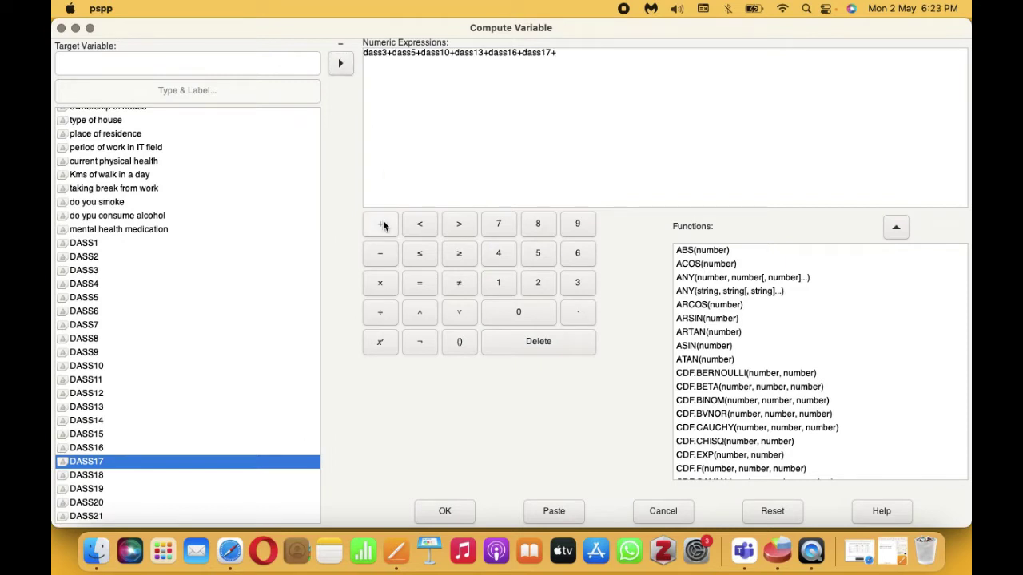
click(91, 518)
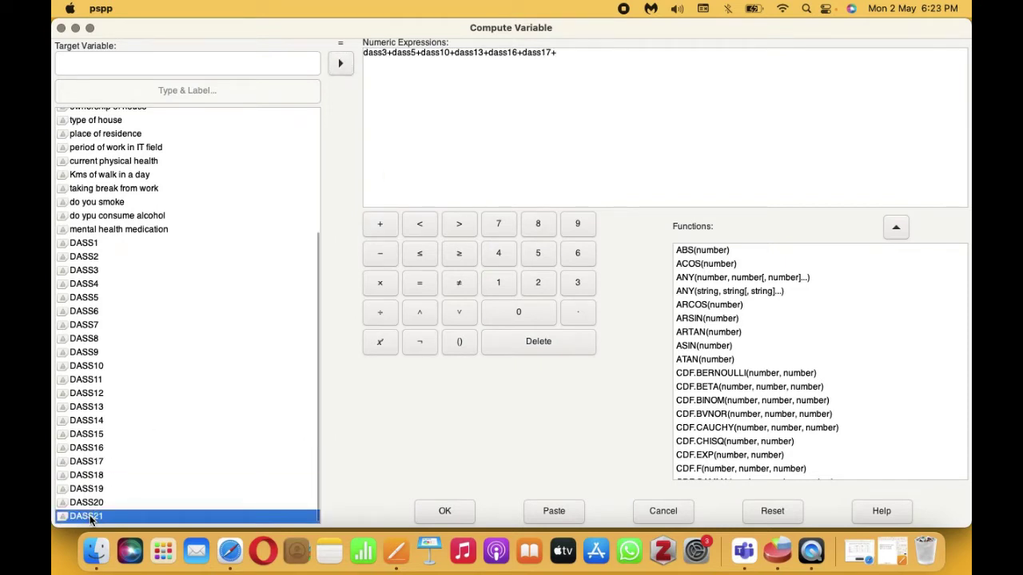
click(340, 64)
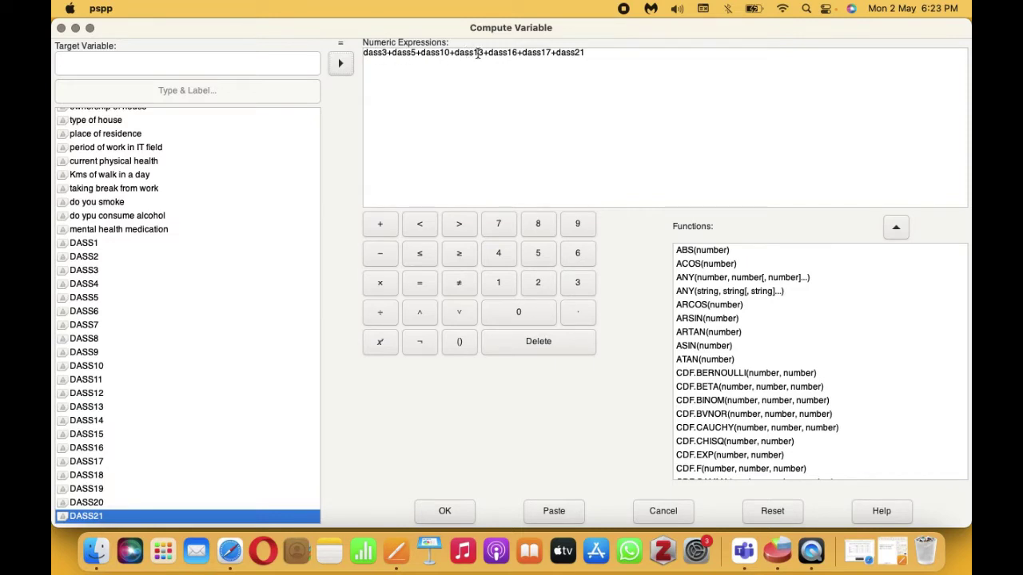
Step: Name the target variable totdep, label it "Total depression 1", and run the computation
click(213, 64)
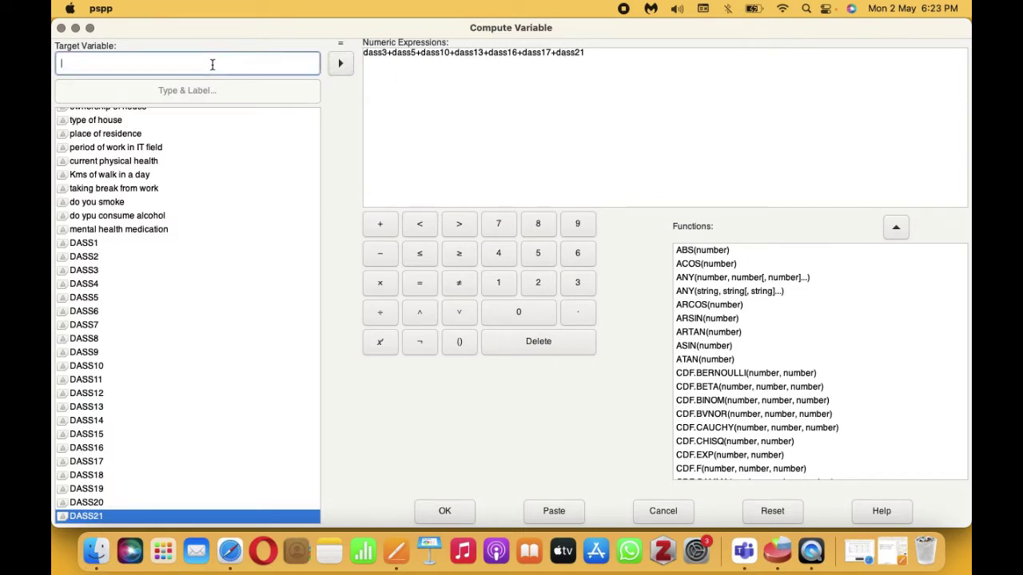
text(totdep)
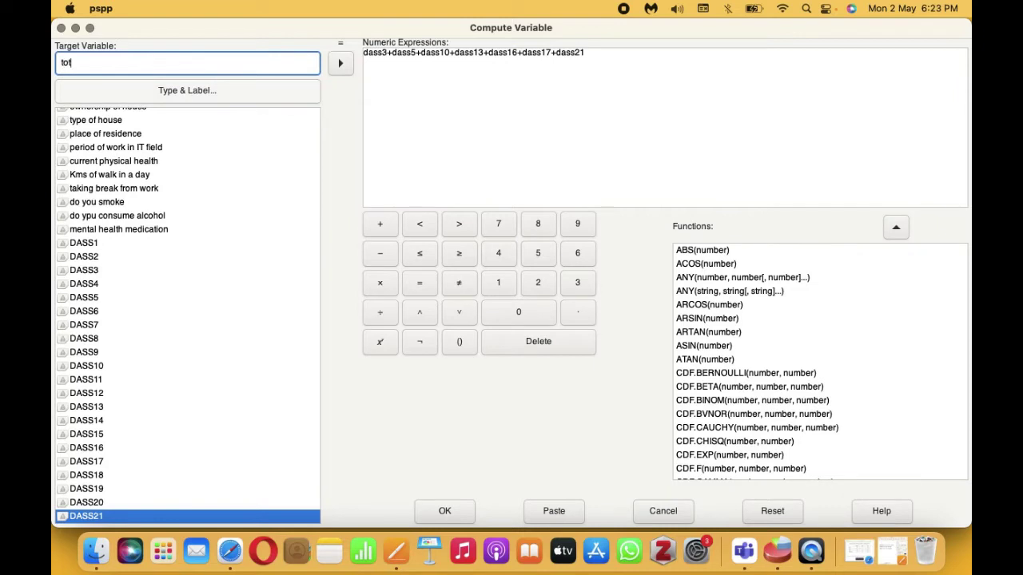
click(203, 88)
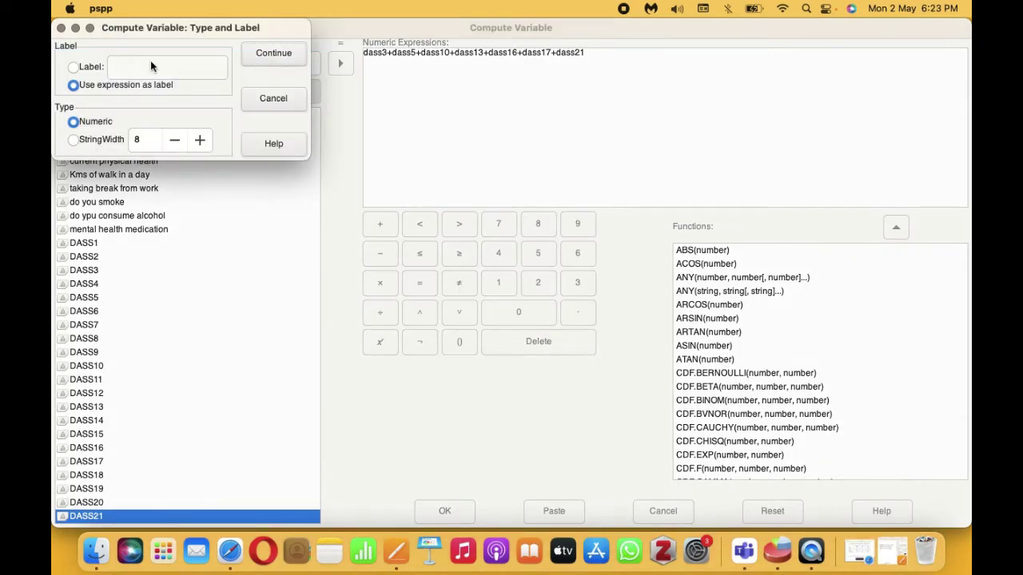
click(80, 65)
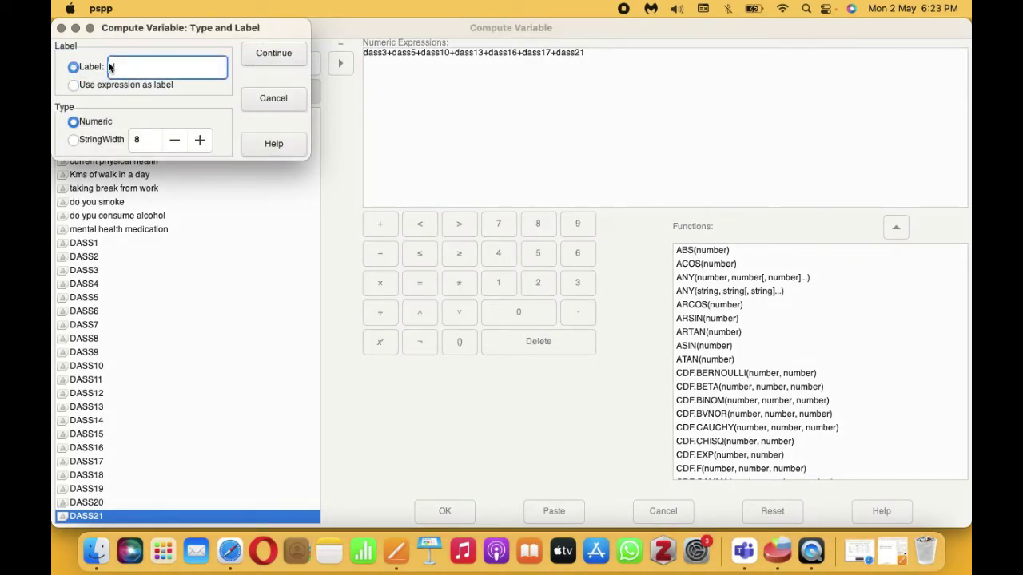
text(To)
text(tal )
text(dep)
key(BackSpace)
text(epression 1)
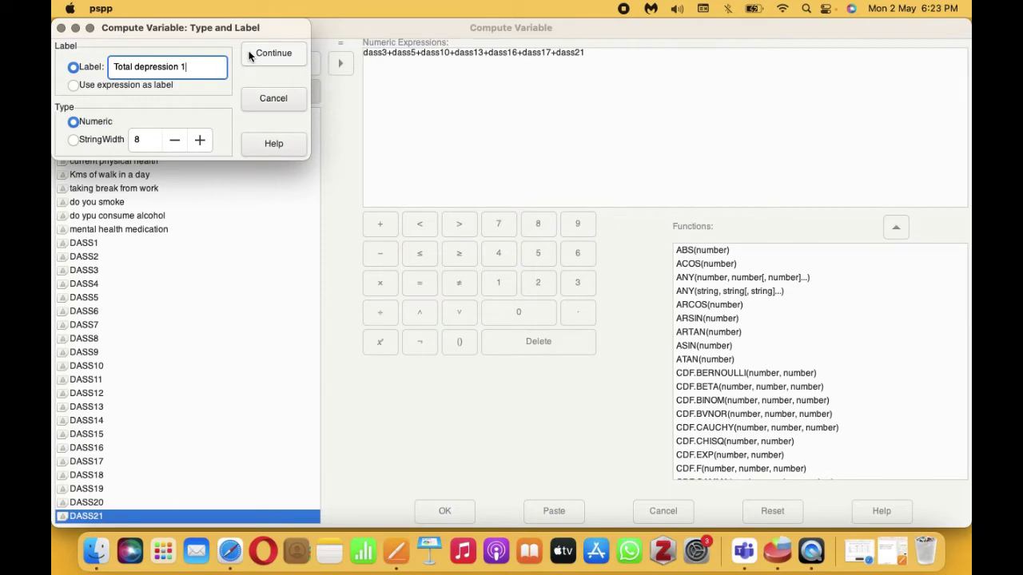
click(250, 55)
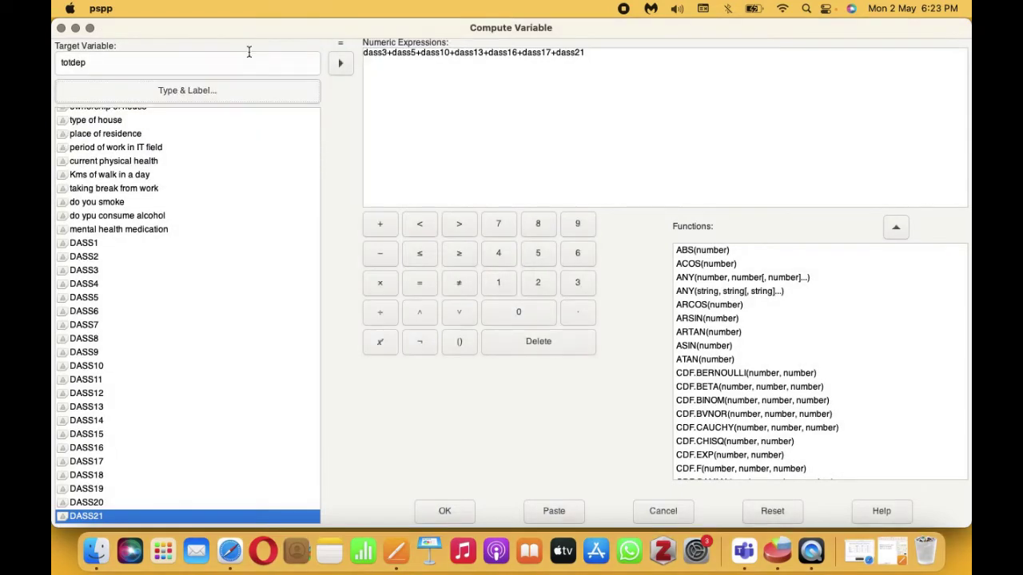
click(445, 513)
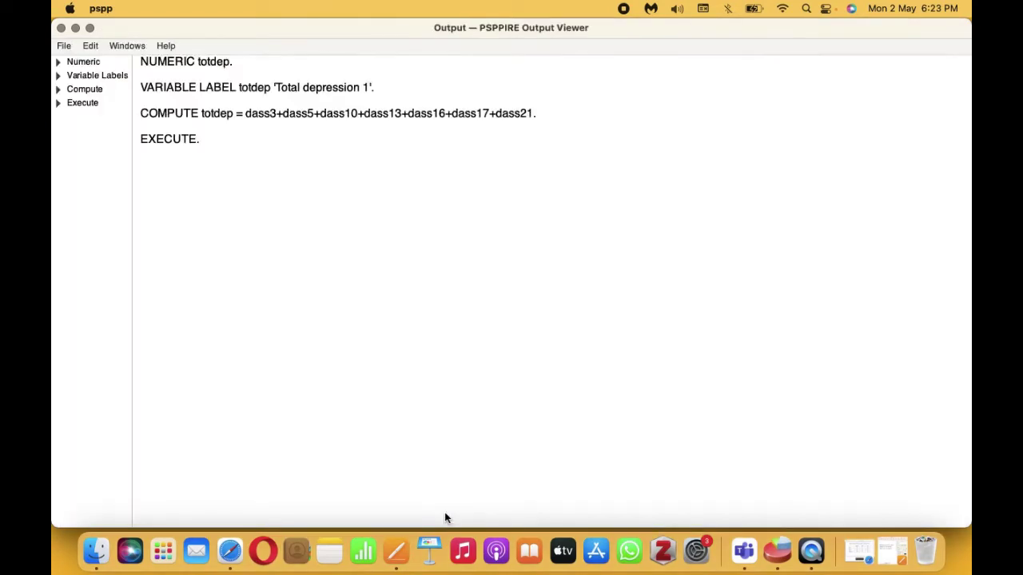
Step: Put away the output window and inspect the totdep definition among the dataset's variables
click(75, 29)
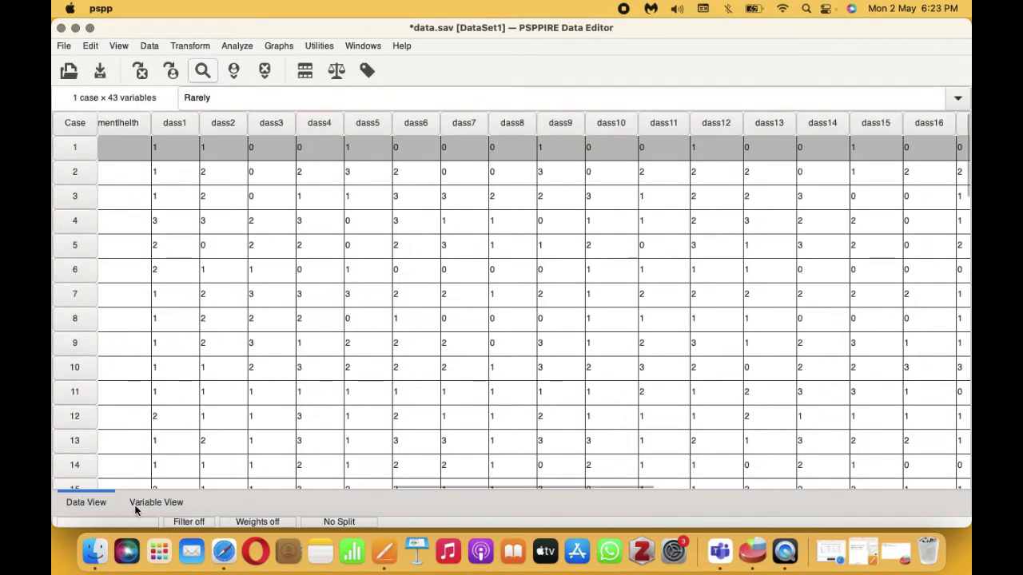
click(138, 505)
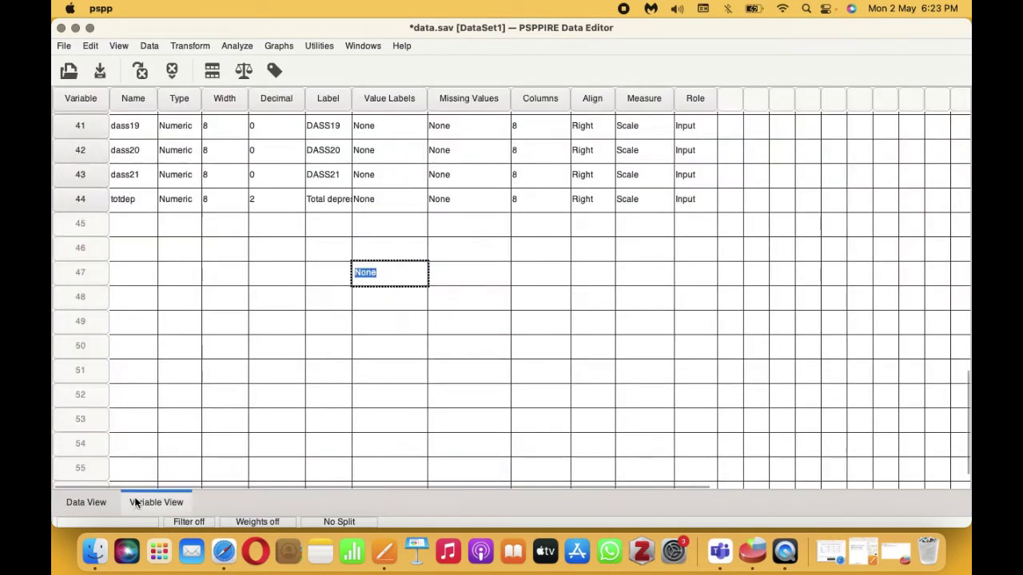
click(73, 199)
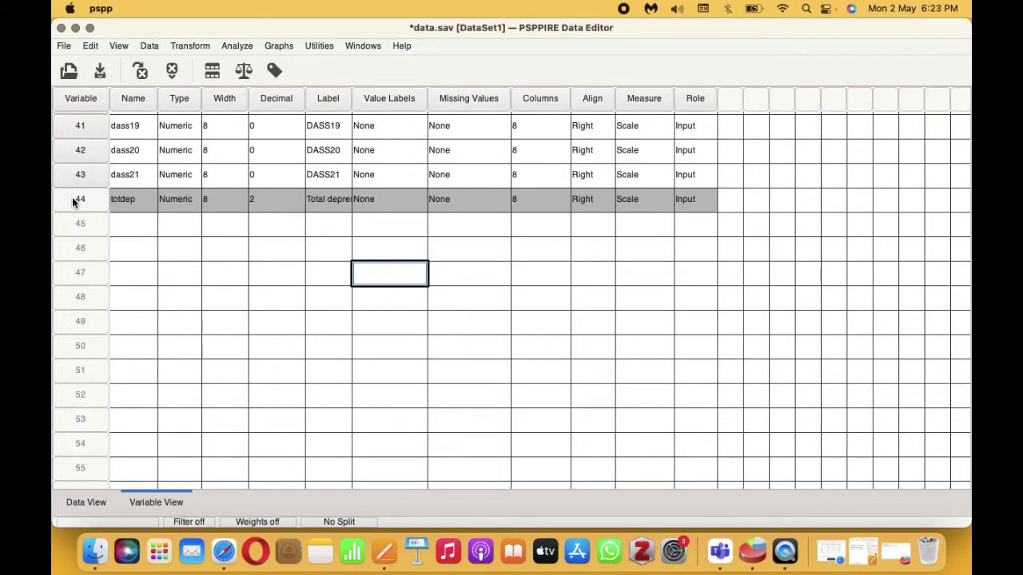
Step: Start a new Compute Variable transformation, clear the previous entries, and build the numeric expression totdep*2
click(187, 45)
click(192, 63)
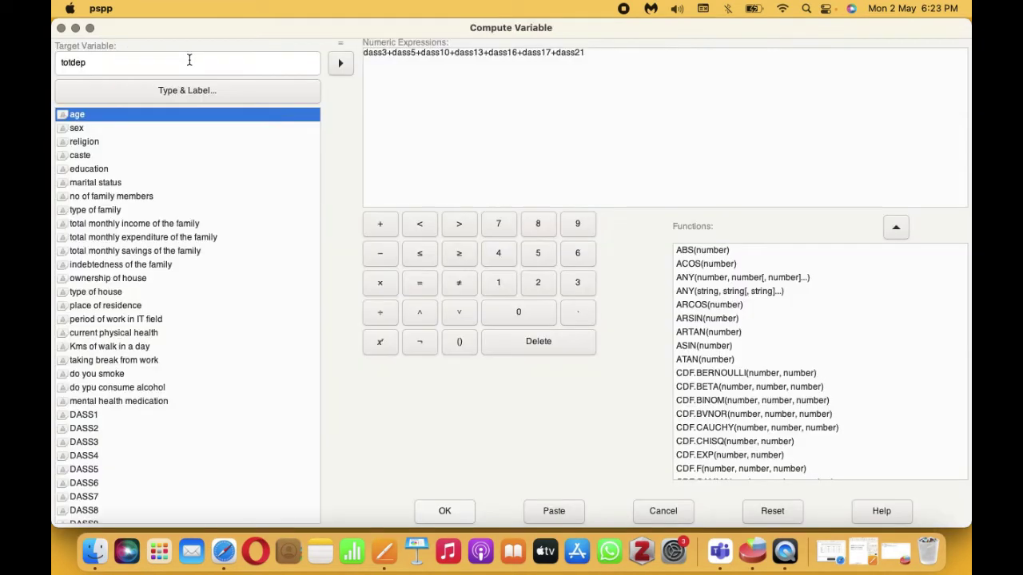
click(757, 508)
scroll(123, 356, down, 5)
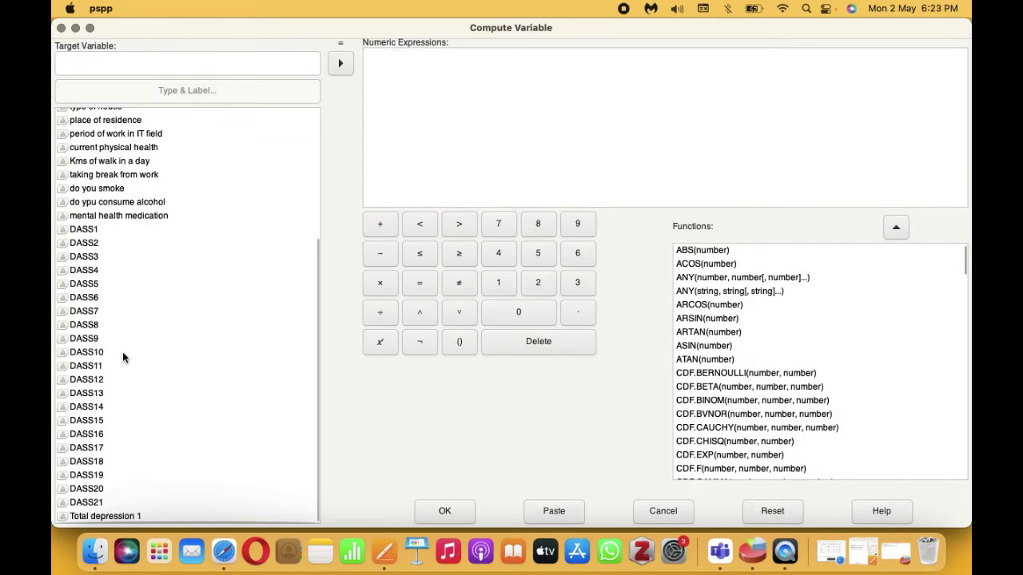
click(88, 518)
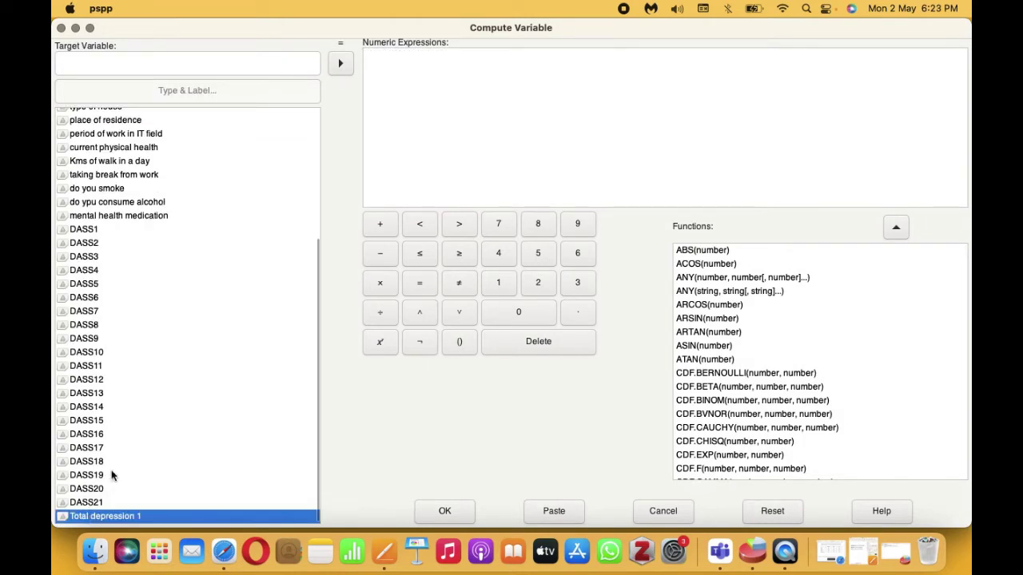
click(341, 64)
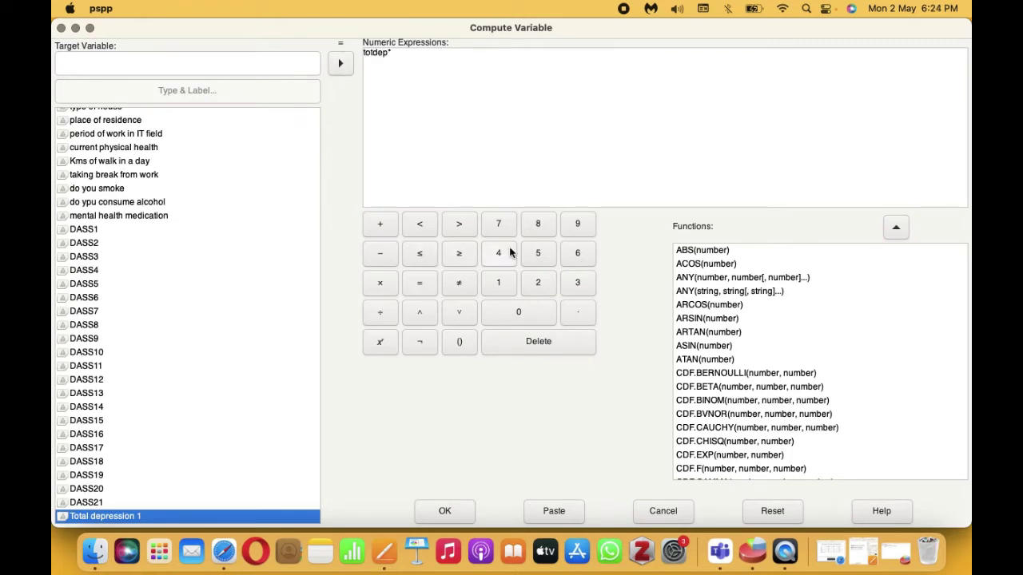
click(535, 283)
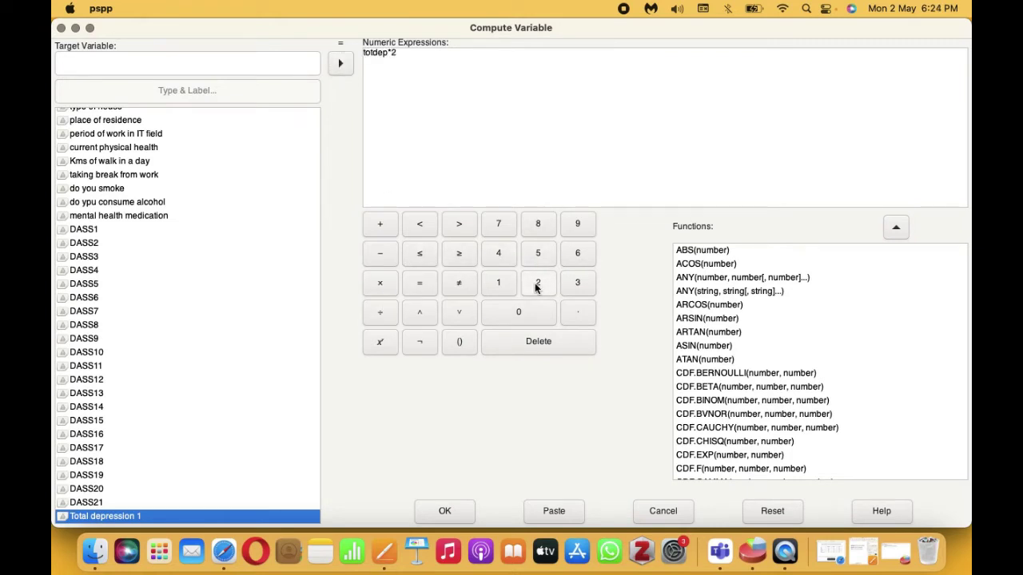
Step: Name the target variable totdep2, label it "Total depression 2", and run the computation
click(103, 58)
text(tot)
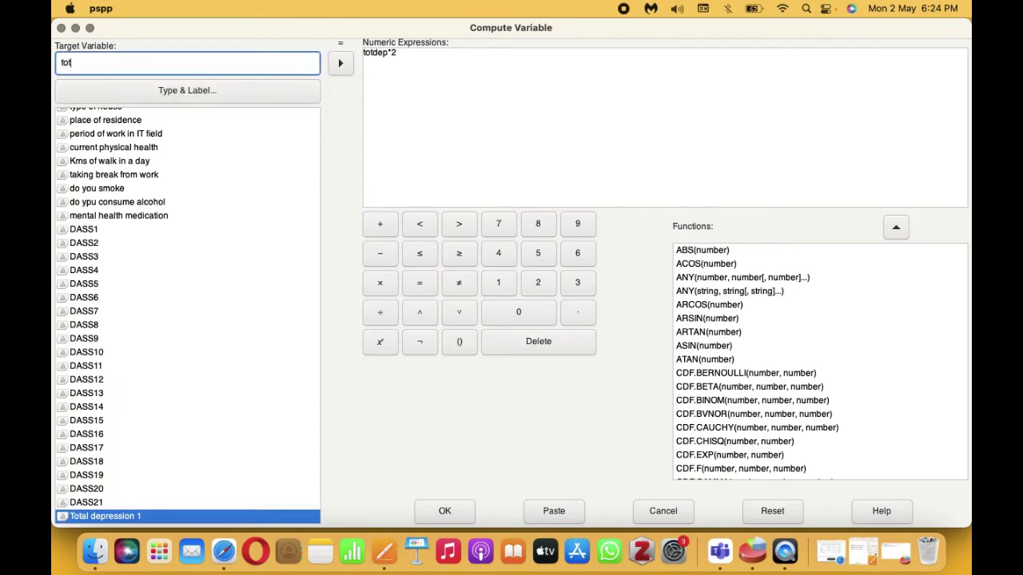
text(dep2)
click(93, 88)
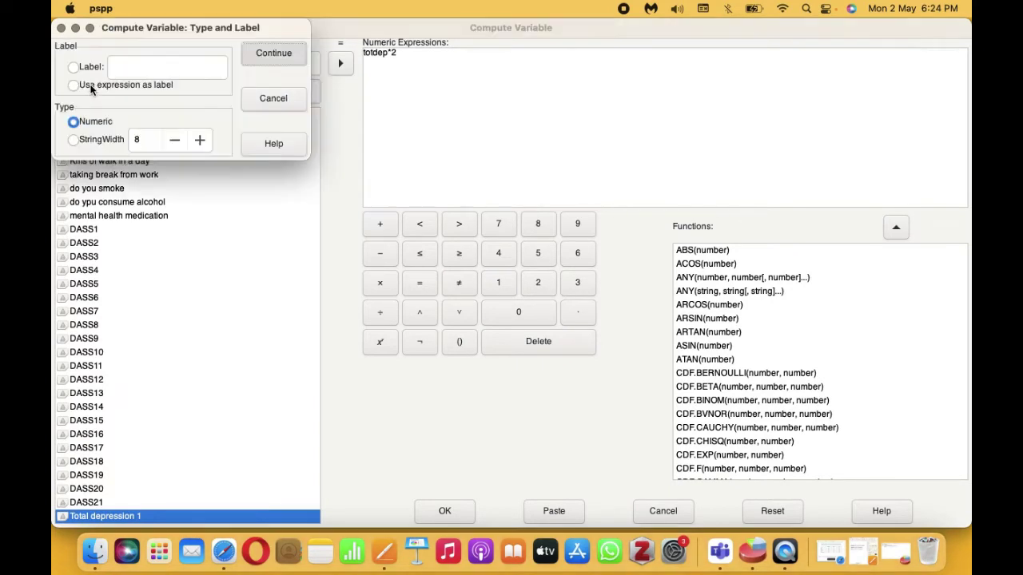
click(82, 69)
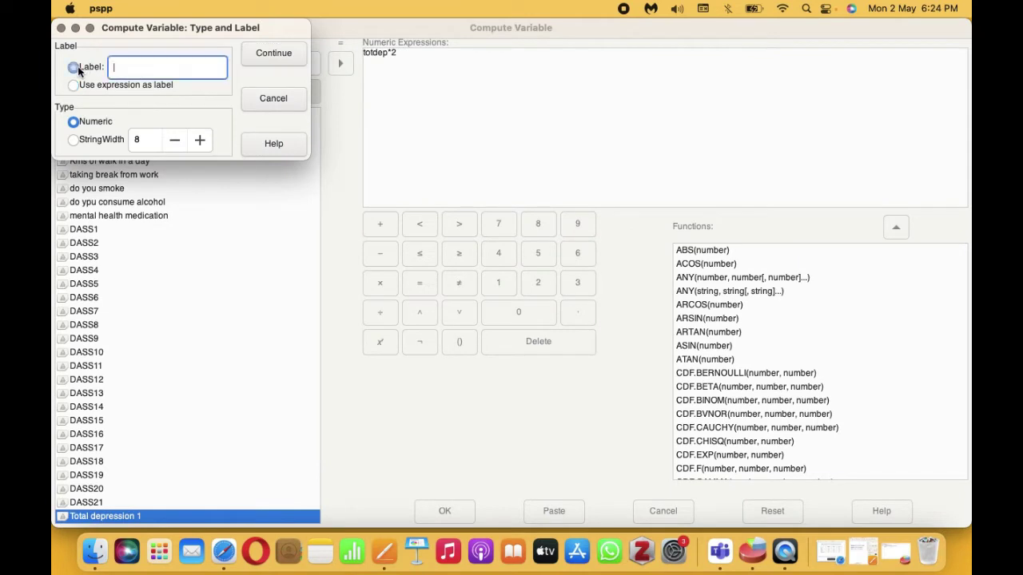
text(Total depression 2)
click(263, 50)
click(438, 510)
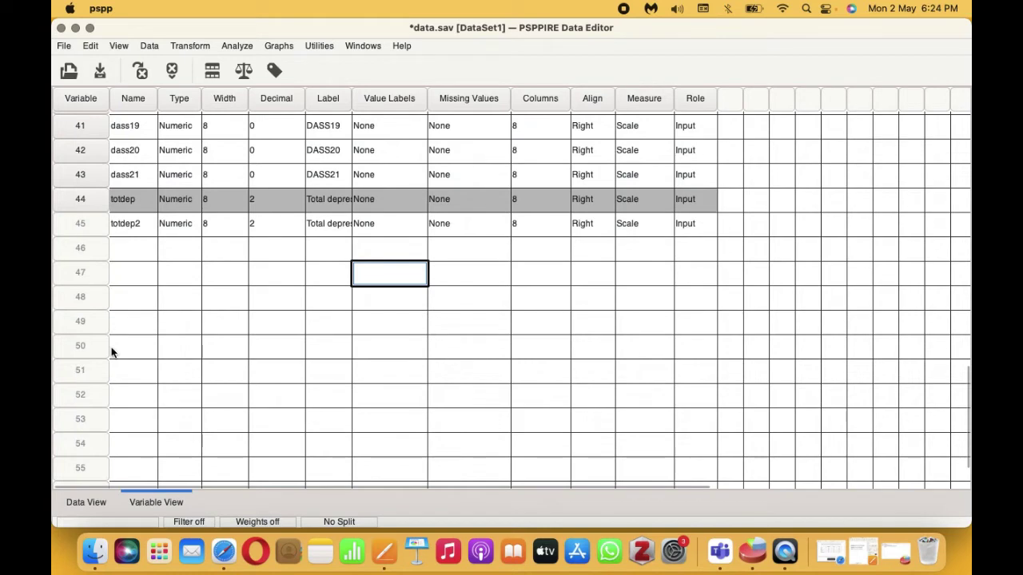
Step: Examine the case values in the totdep2 column beside totdep in the data
click(96, 502)
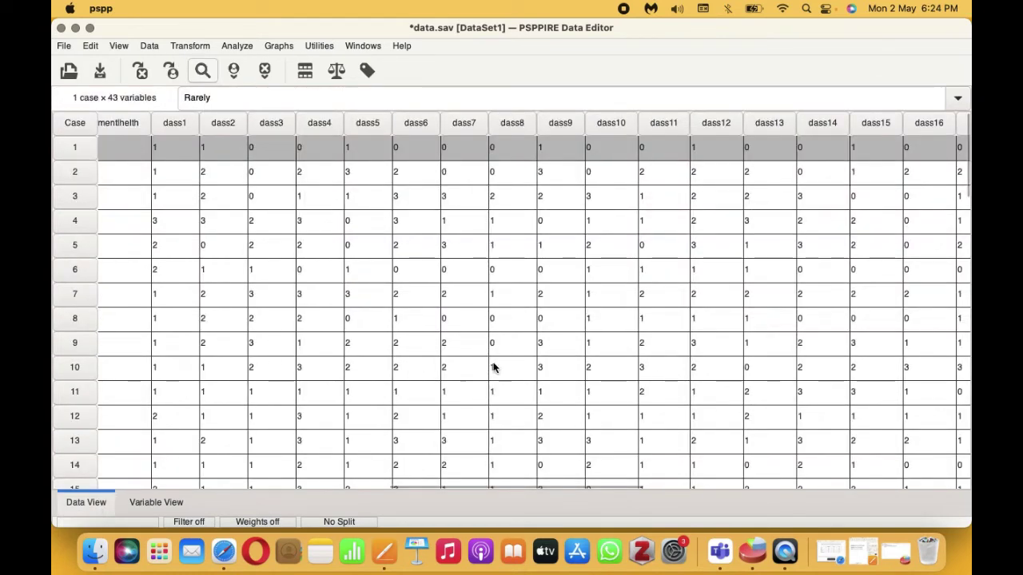
scroll(493, 368, right, 10)
scroll(493, 367, right, 2)
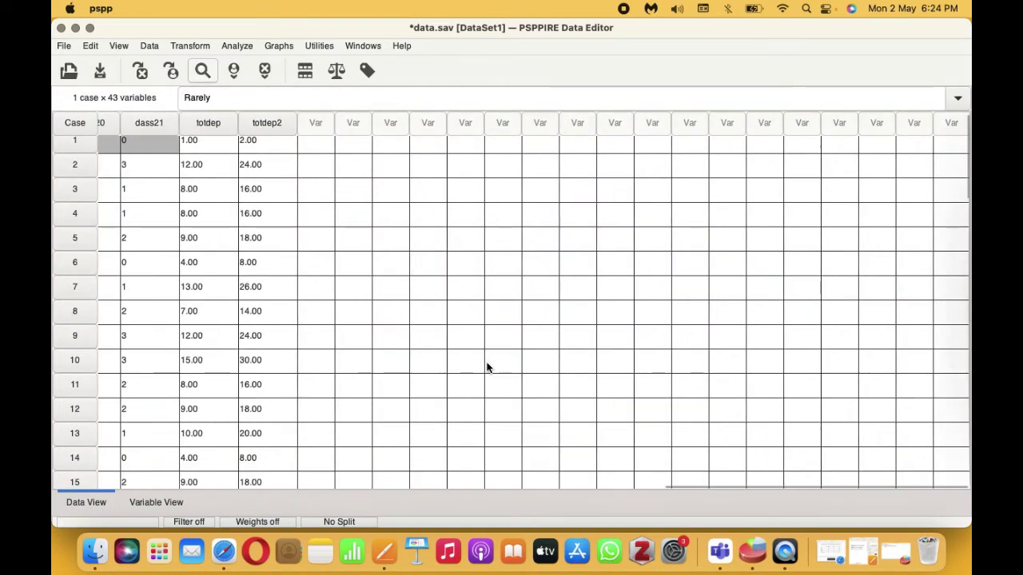
click(278, 124)
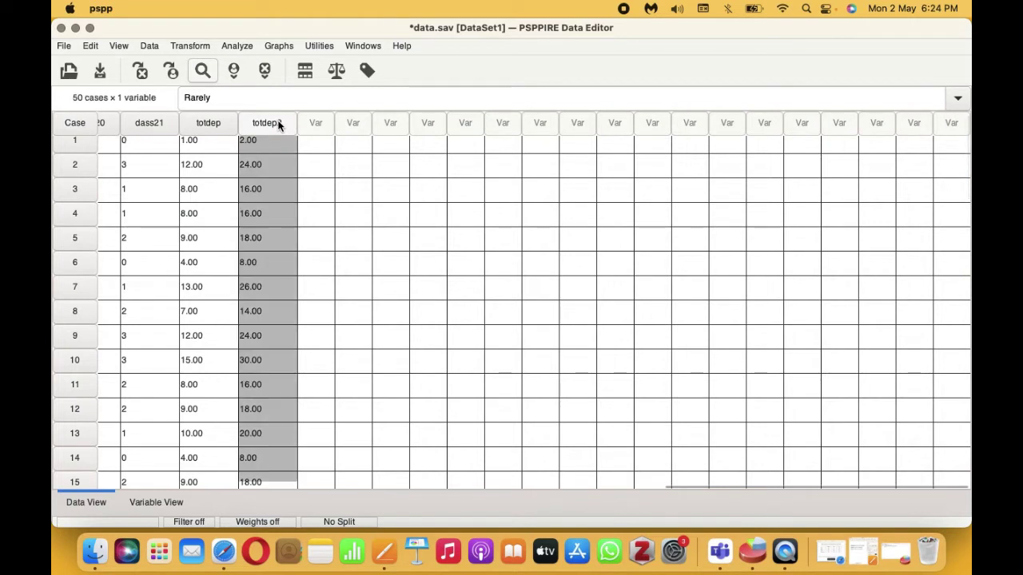
scroll(284, 260, up, 1)
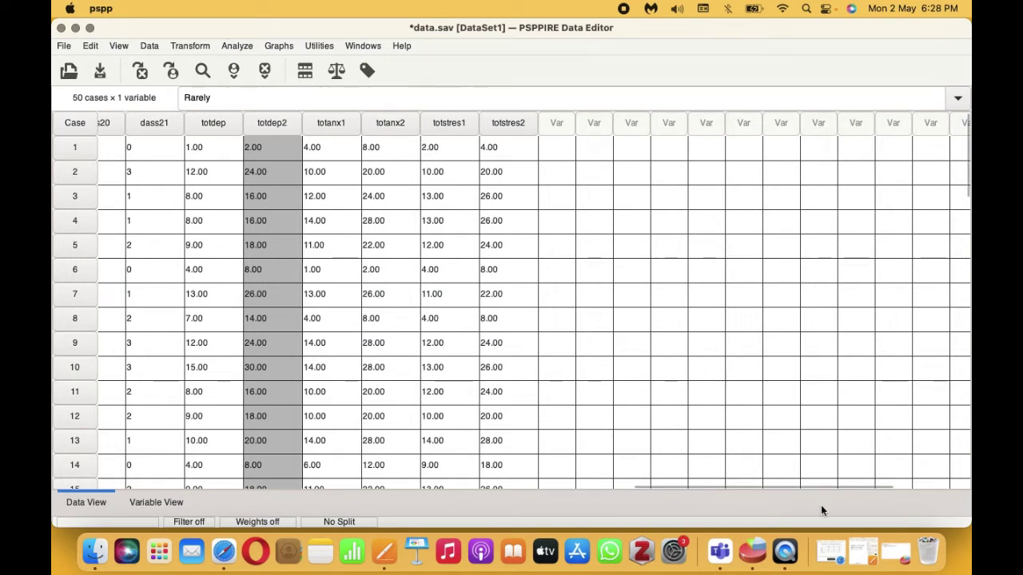
Step: Switch to the Pages document to review the item numbers of the depression, anxiety and stress subscales, and put it away
click(831, 552)
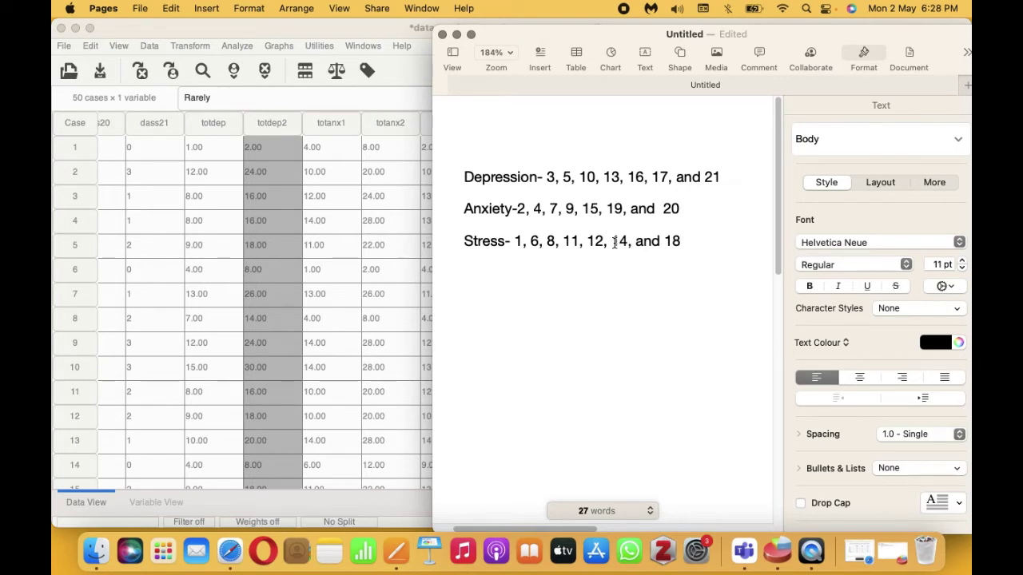
click(457, 34)
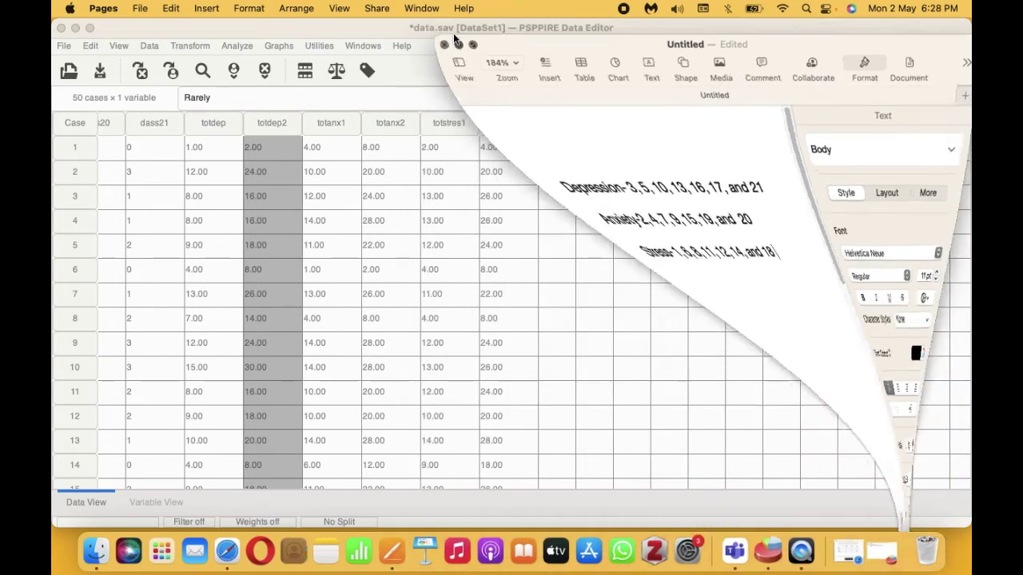
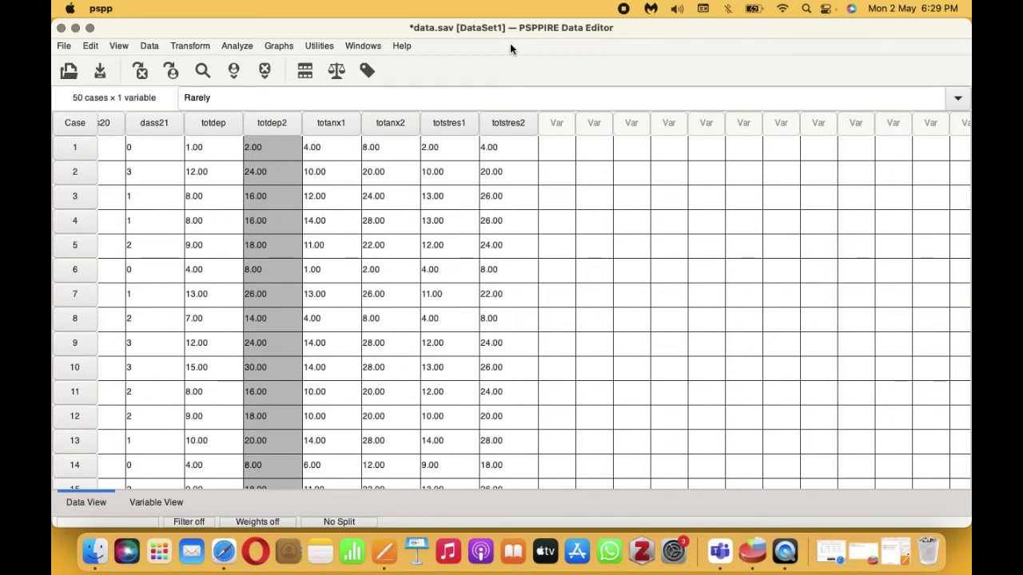
Step: Start a Frequencies analysis, clear the previous variable selection, and add Total depression 2
click(242, 45)
mouse_move(249, 64)
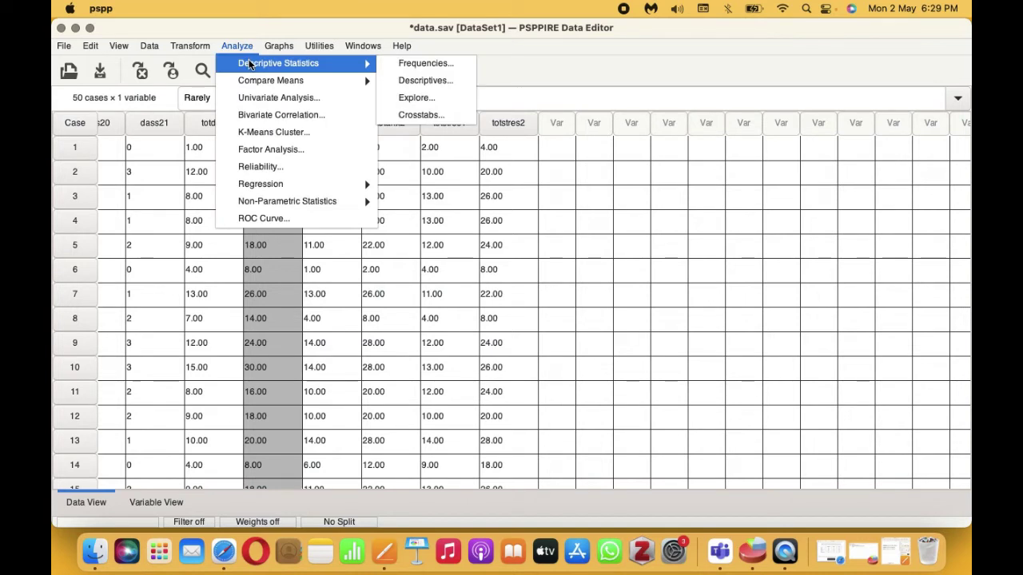
click(405, 70)
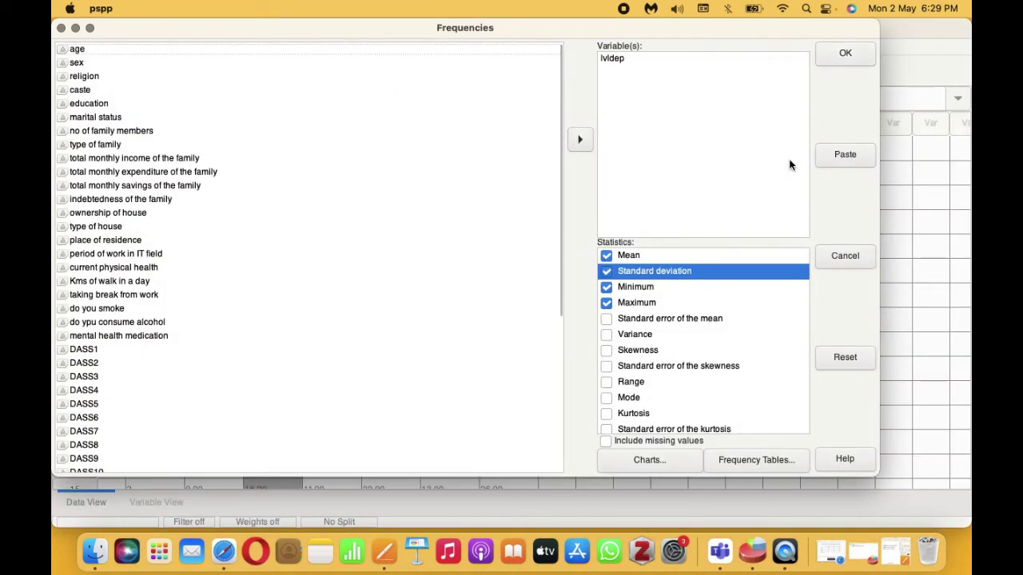
click(842, 364)
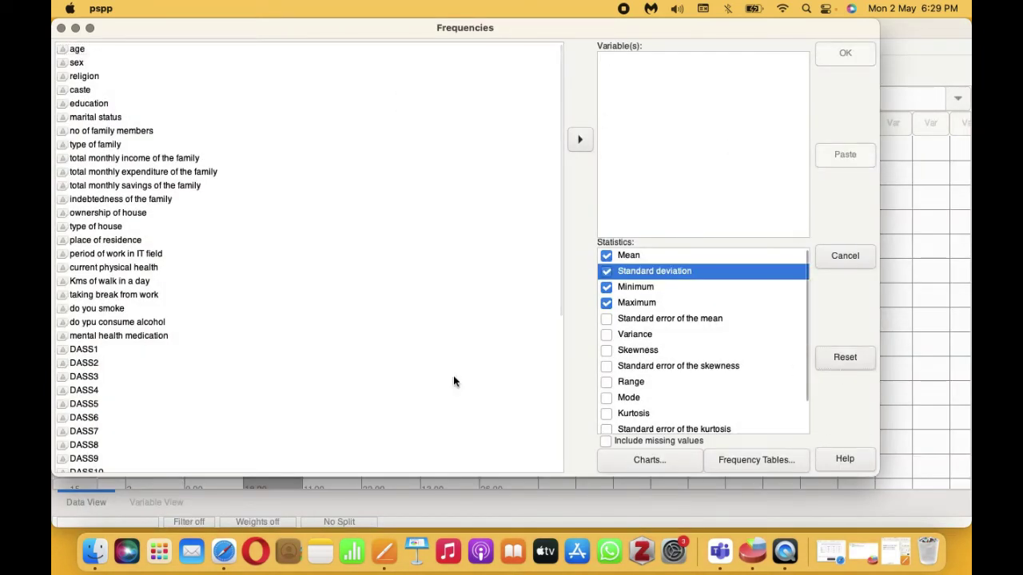
scroll(203, 432, down, 10)
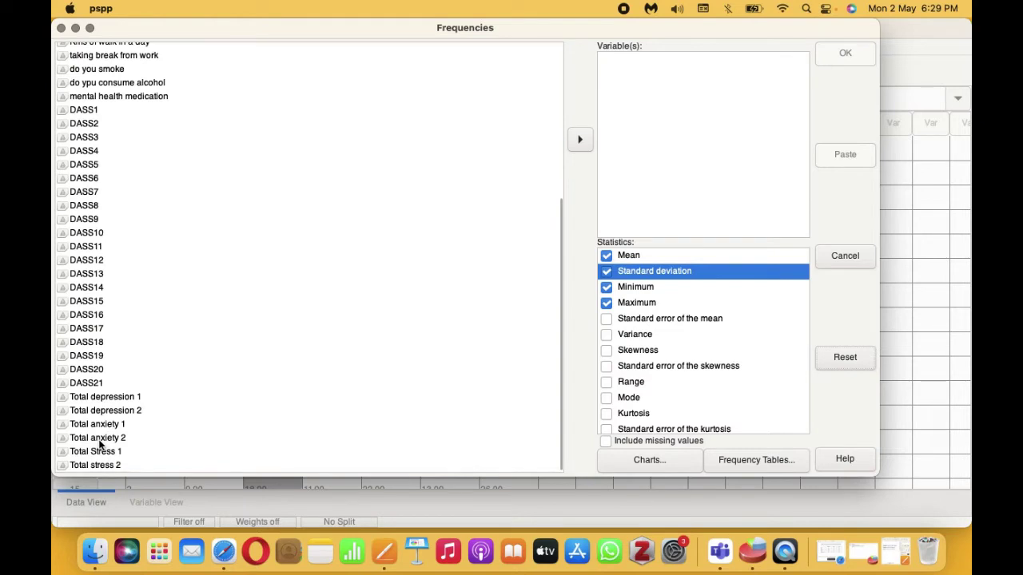
click(112, 438)
click(128, 412)
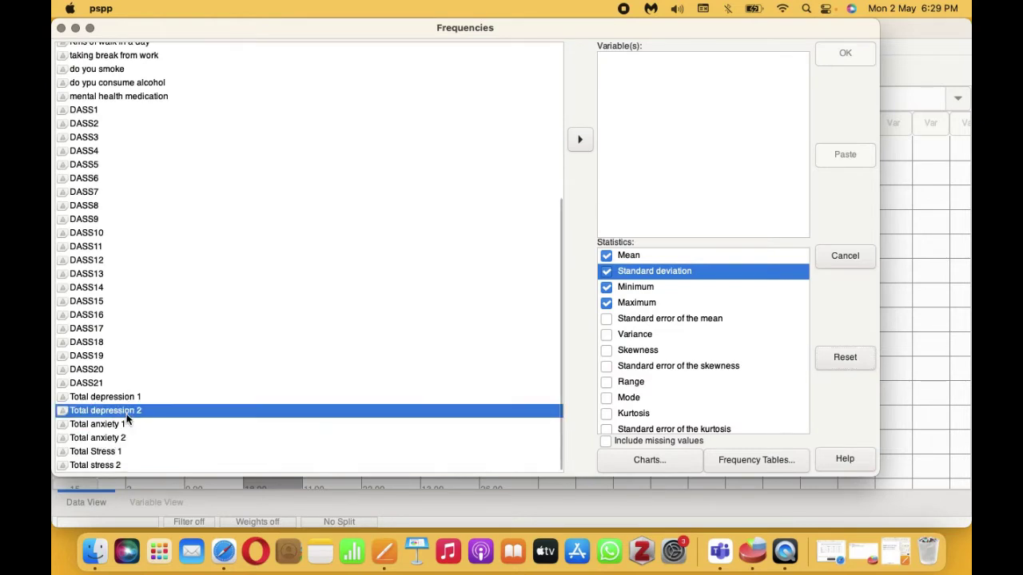
click(578, 139)
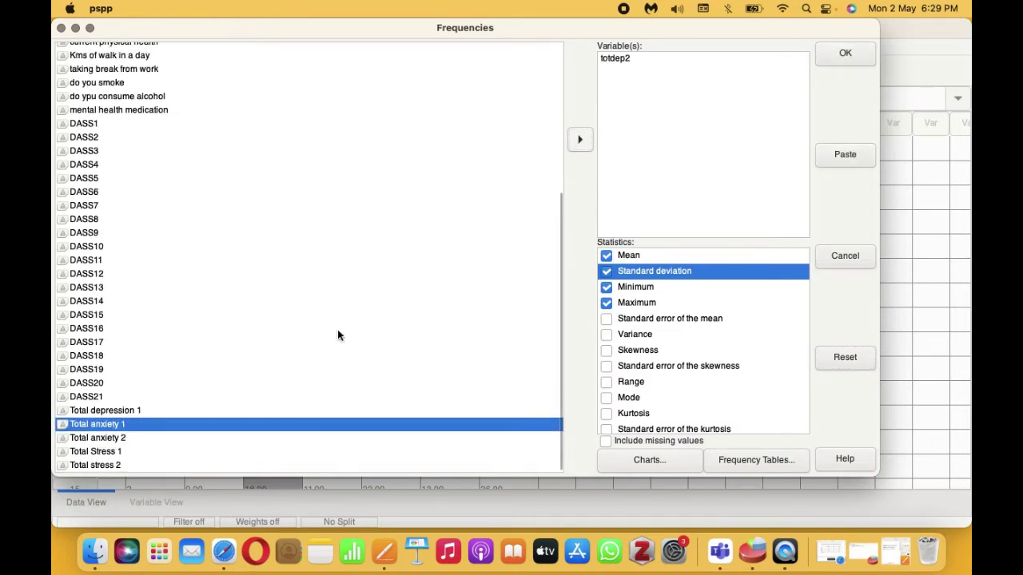
Step: Add Total anxiety 2 and Total stress 2 to the frequencies and run the analysis without the standard deviation
click(116, 441)
click(581, 139)
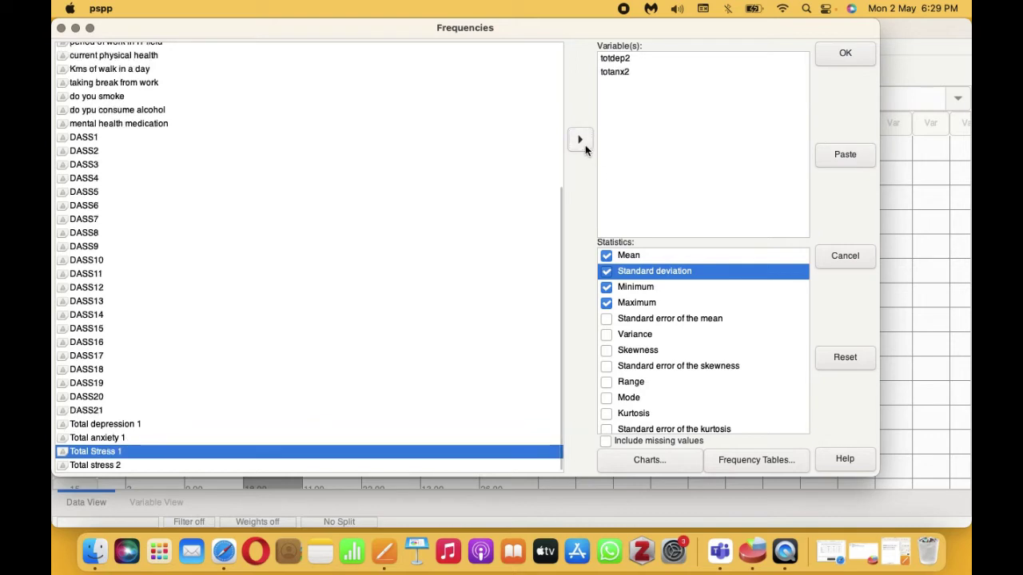
click(112, 468)
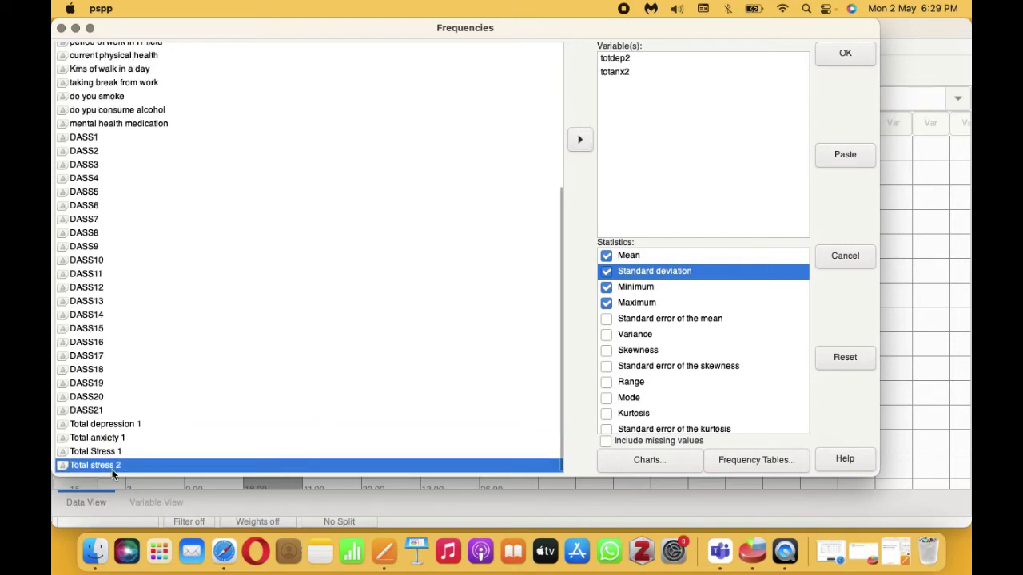
click(577, 141)
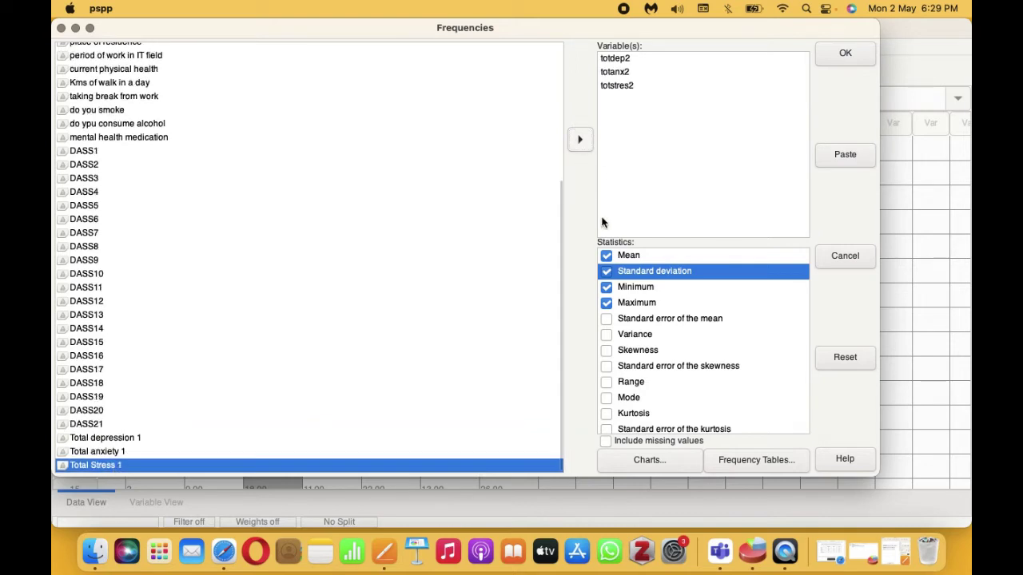
click(606, 272)
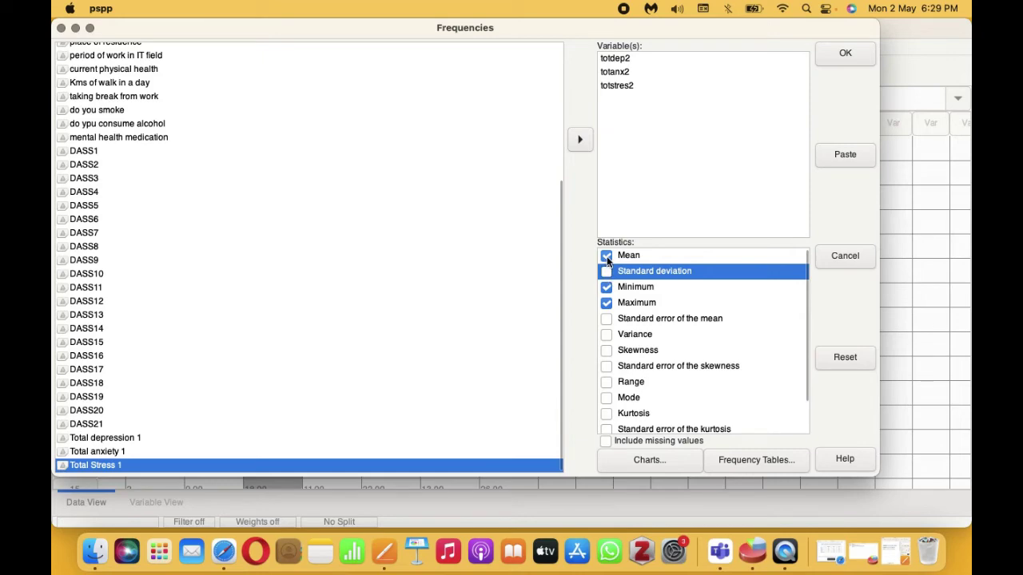
click(845, 62)
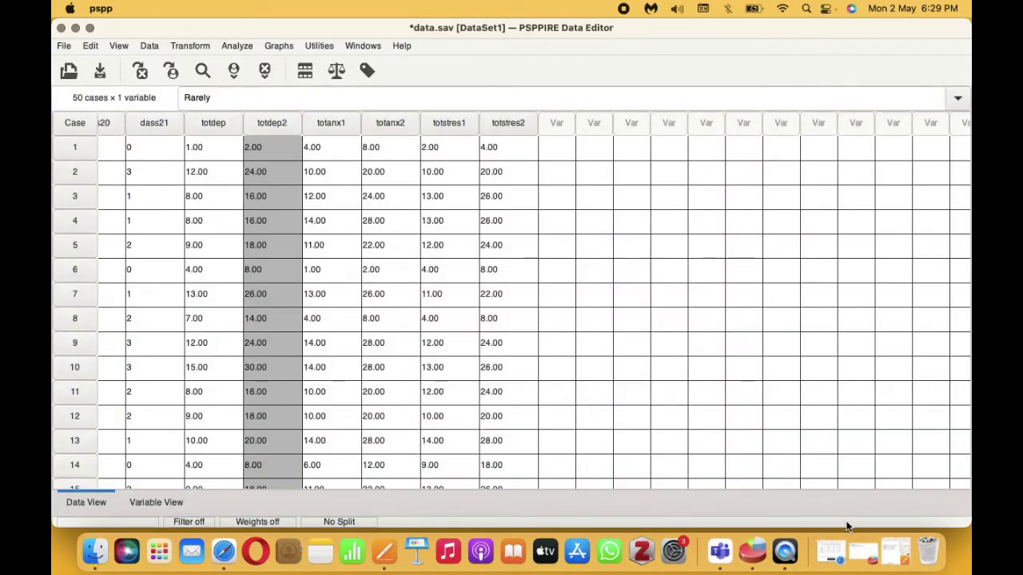
Step: Review the statistics and frequency tables of the three doubled totals in the output window, and put it away
click(859, 562)
scroll(470, 290, down, 15)
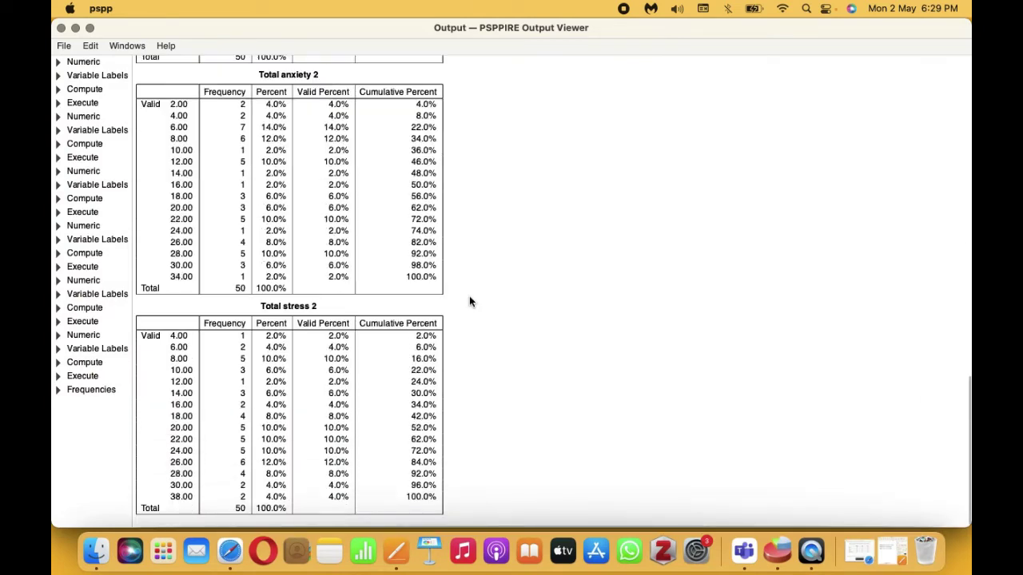
scroll(469, 301, up, 10)
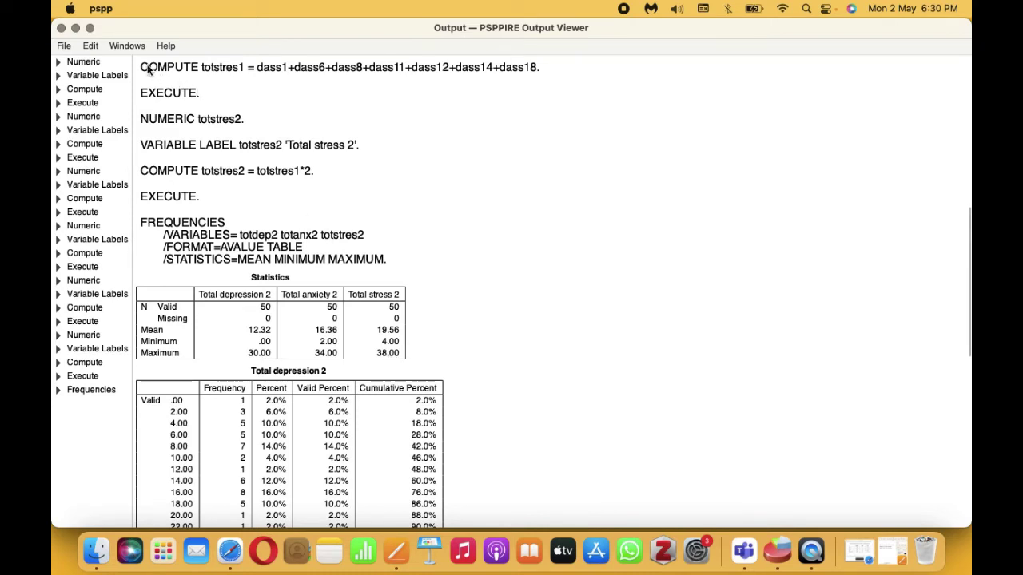
click(74, 28)
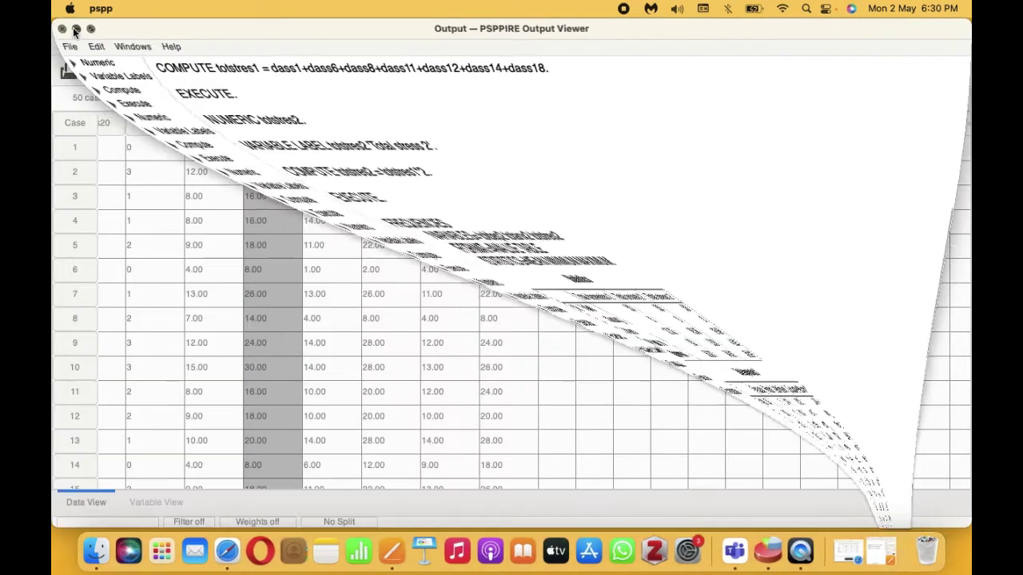
Step: Expand the data editor to full screen and start a reset Recode into Different Variables with Total depression 2 as the source variable
click(92, 29)
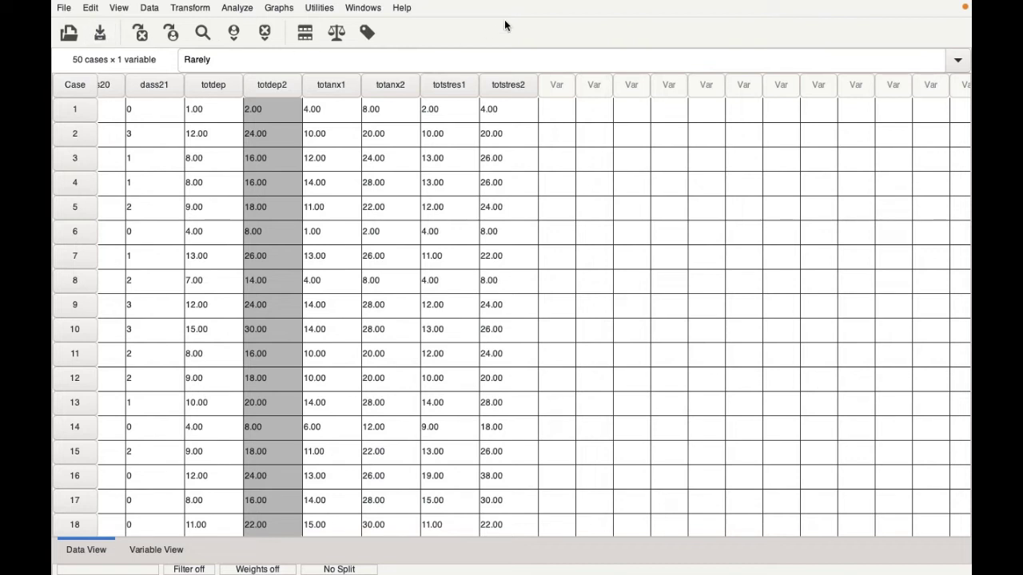
mouse_move(401, 5)
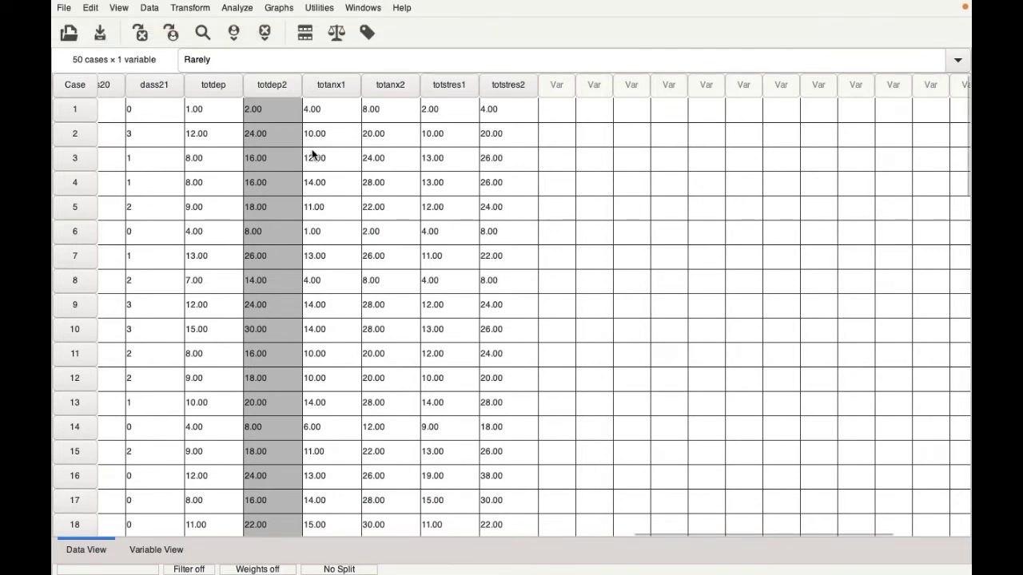
click(194, 10)
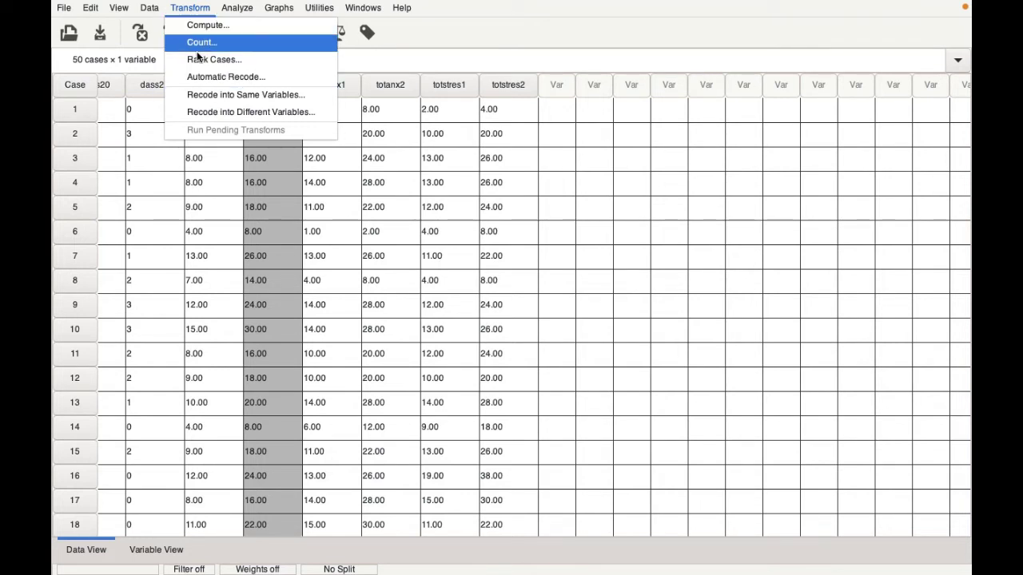
click(202, 113)
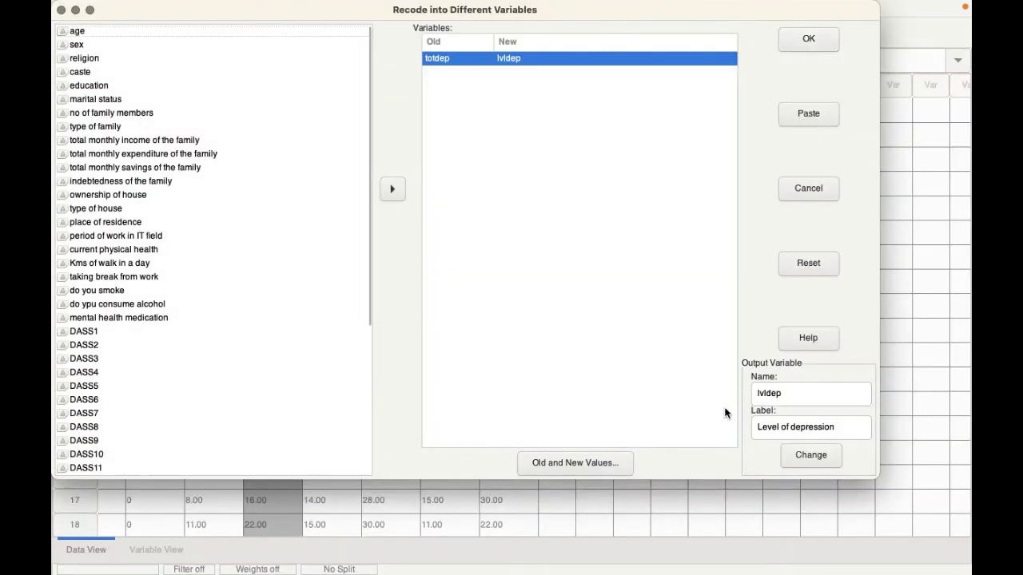
click(818, 267)
scroll(179, 229, down, 5)
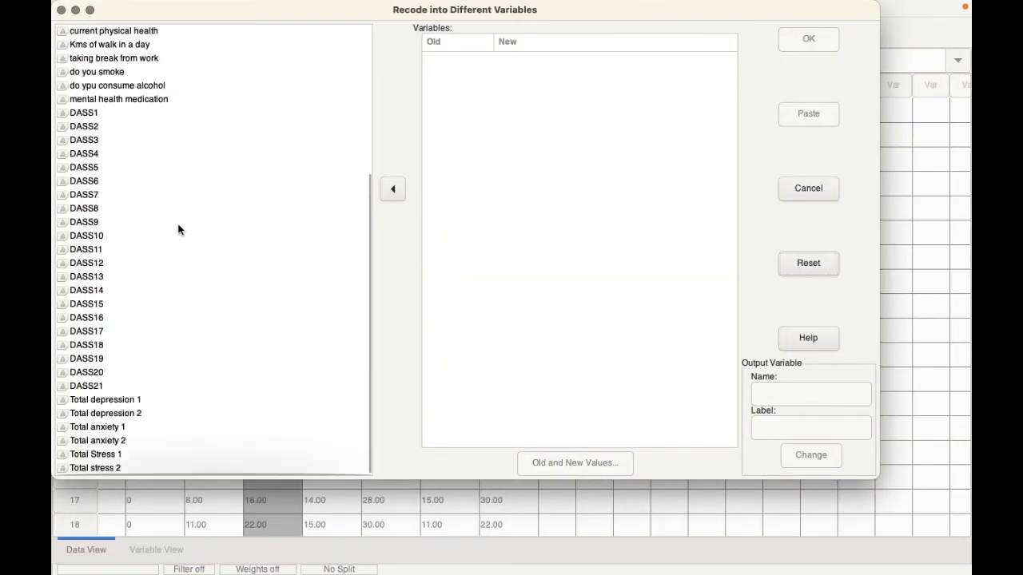
click(133, 413)
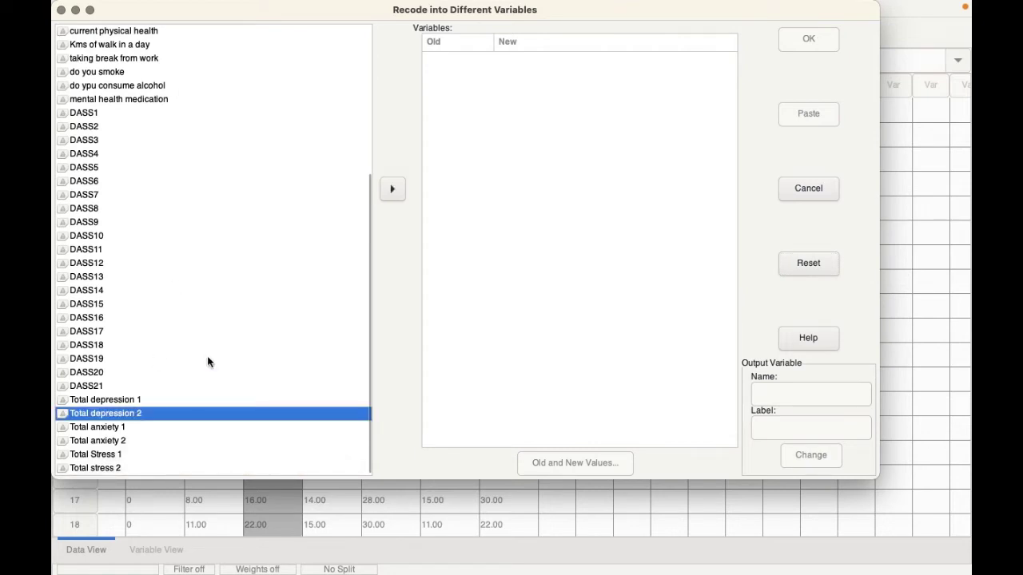
click(392, 189)
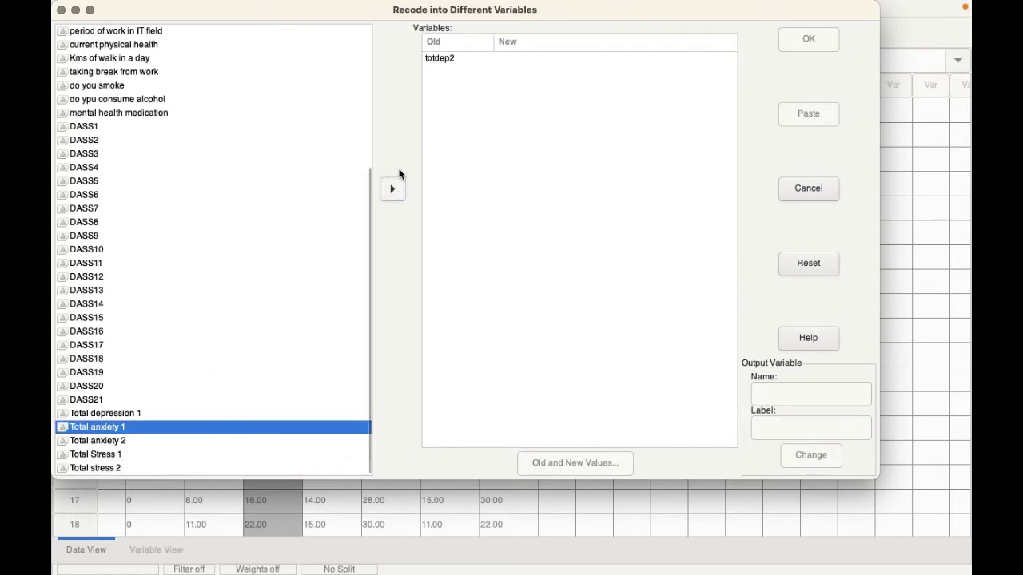
Step: Open the old and new values for totdep2 and clear the leftover range limits and new value
click(439, 60)
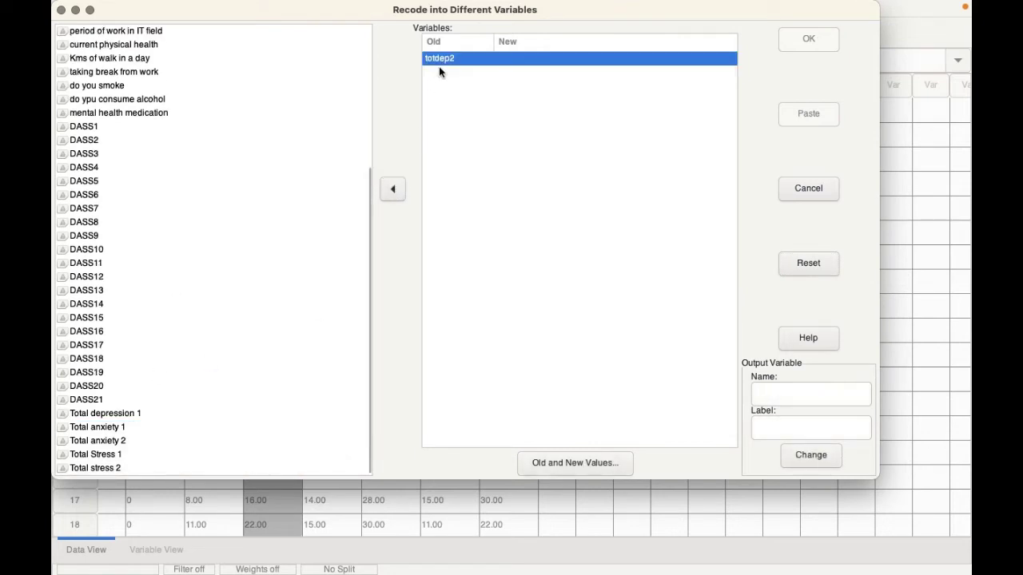
click(539, 466)
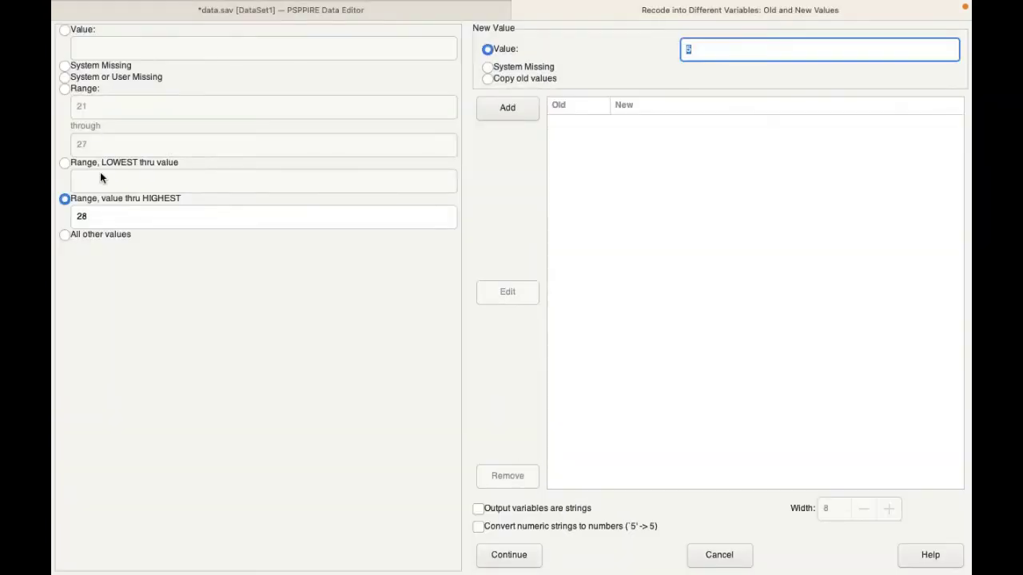
click(65, 89)
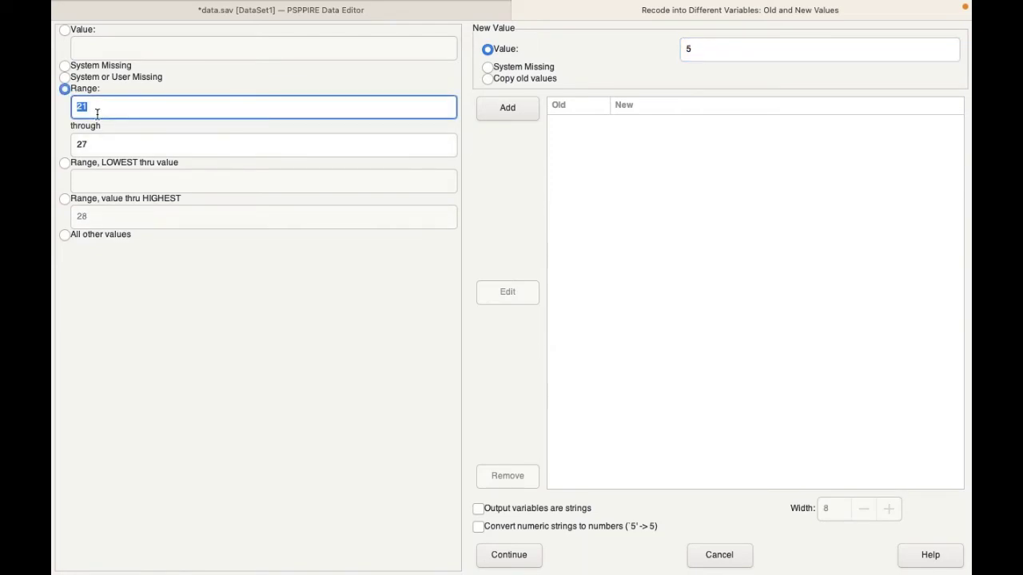
key(BackSpace)
click(101, 150)
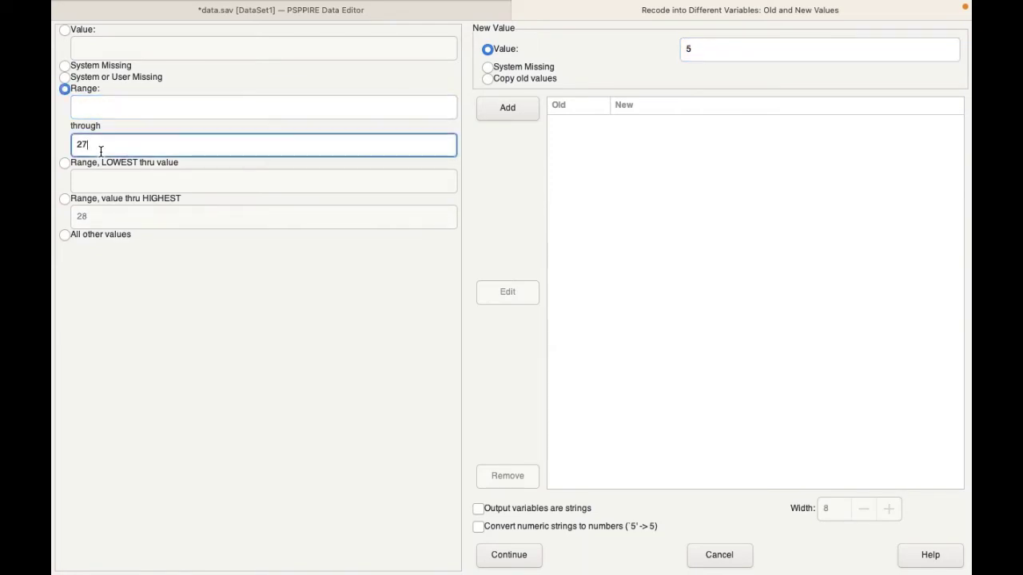
key(BackSpace)
key(BackSpace)
click(717, 54)
key(BackSpace)
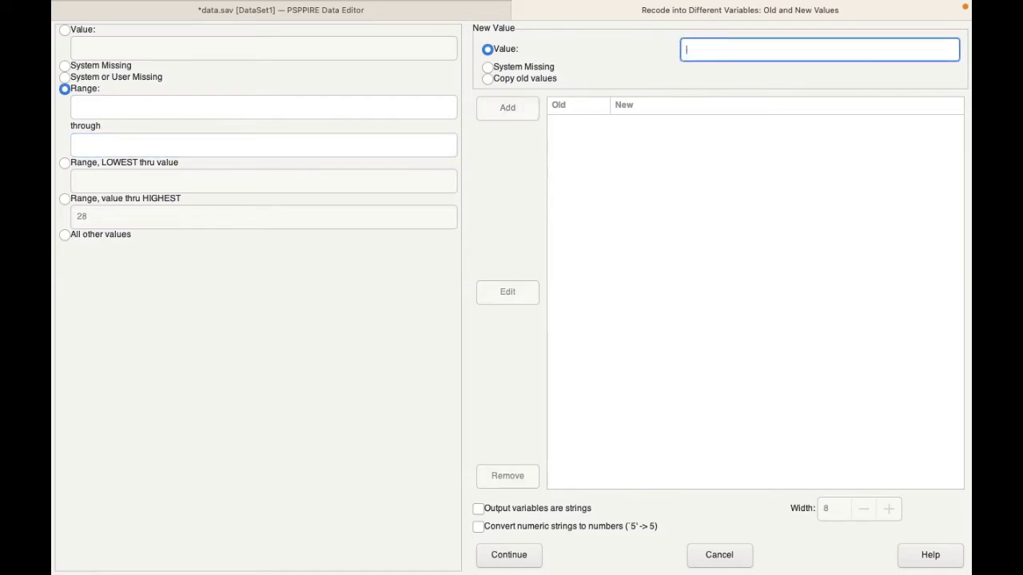
Step: Add a recode rule that turns the range 0 through 9 into the new value 1
click(138, 109)
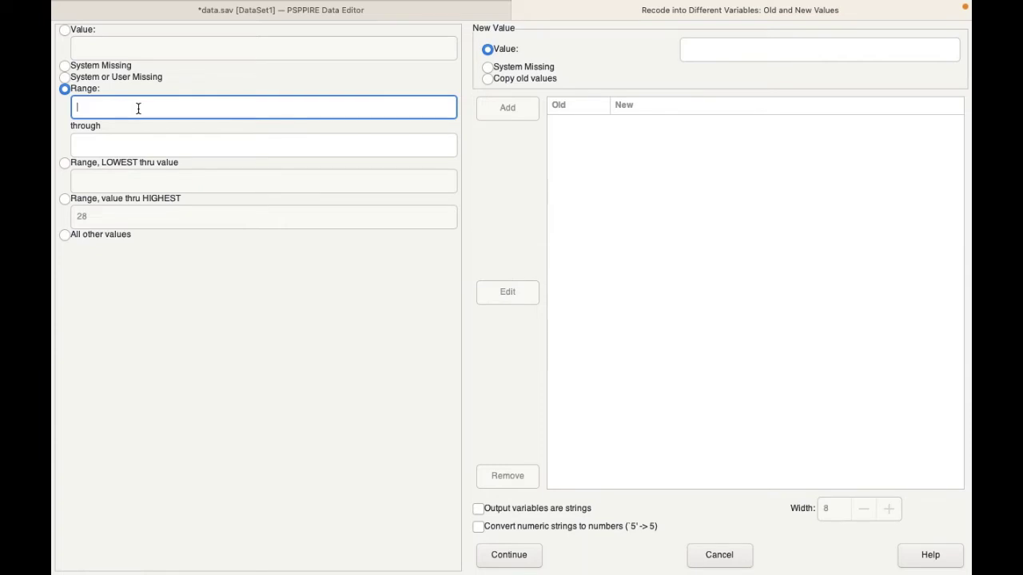
text(0)
click(129, 148)
text(9)
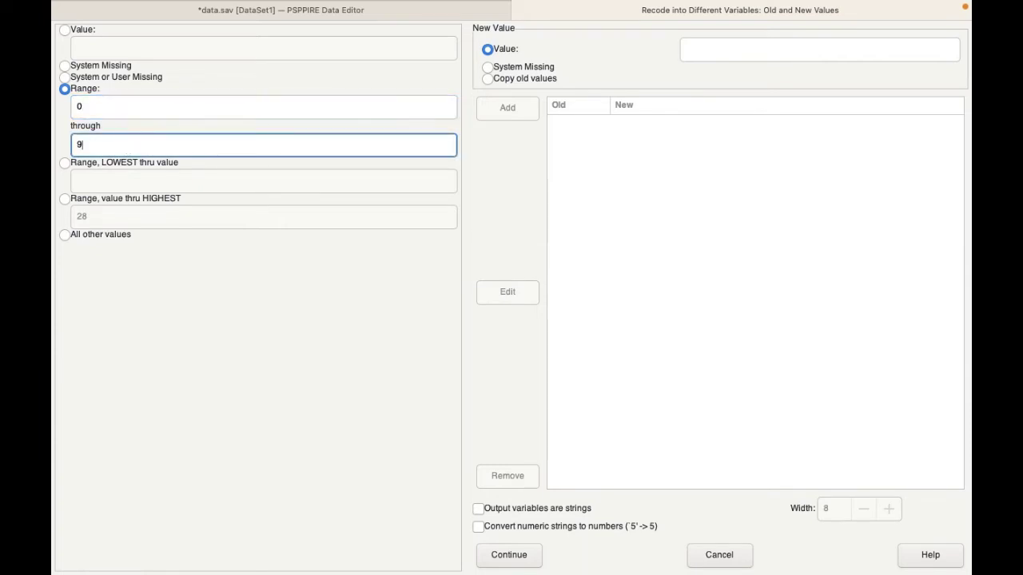
click(747, 50)
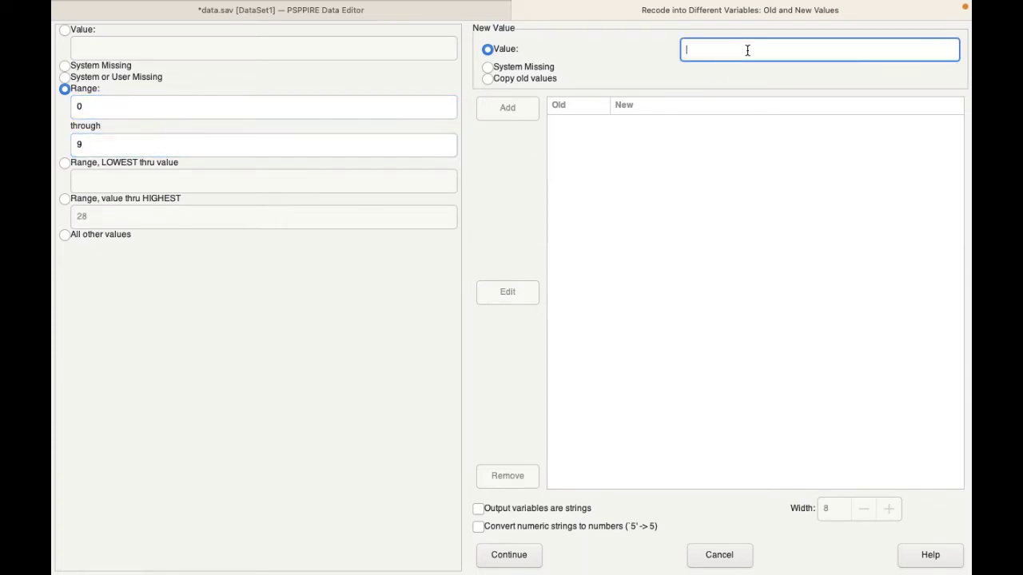
text(1)
click(505, 109)
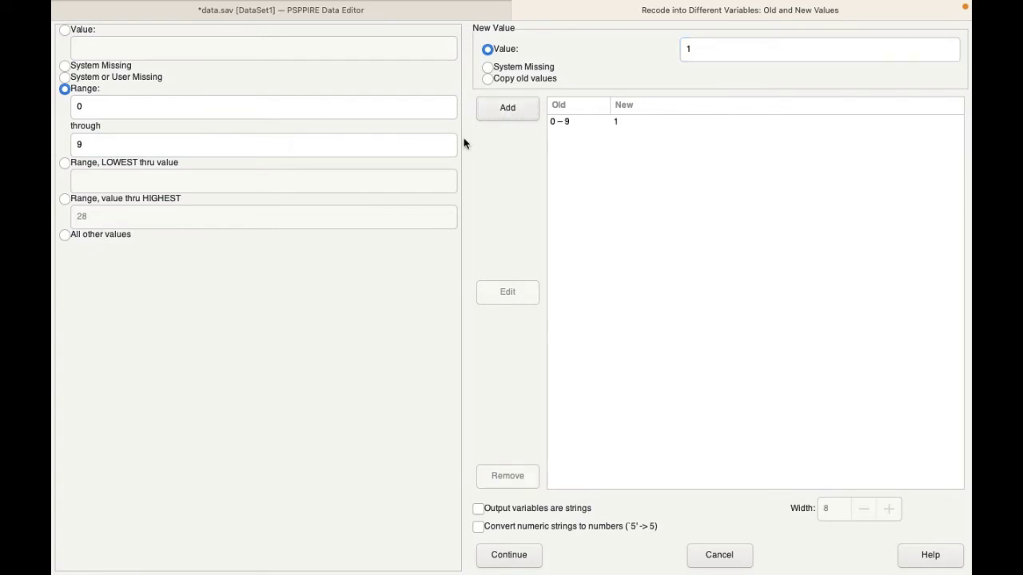
Step: Add a recode rule that turns the range 10 through 13 into the new value 2
click(162, 106)
key(BackSpace)
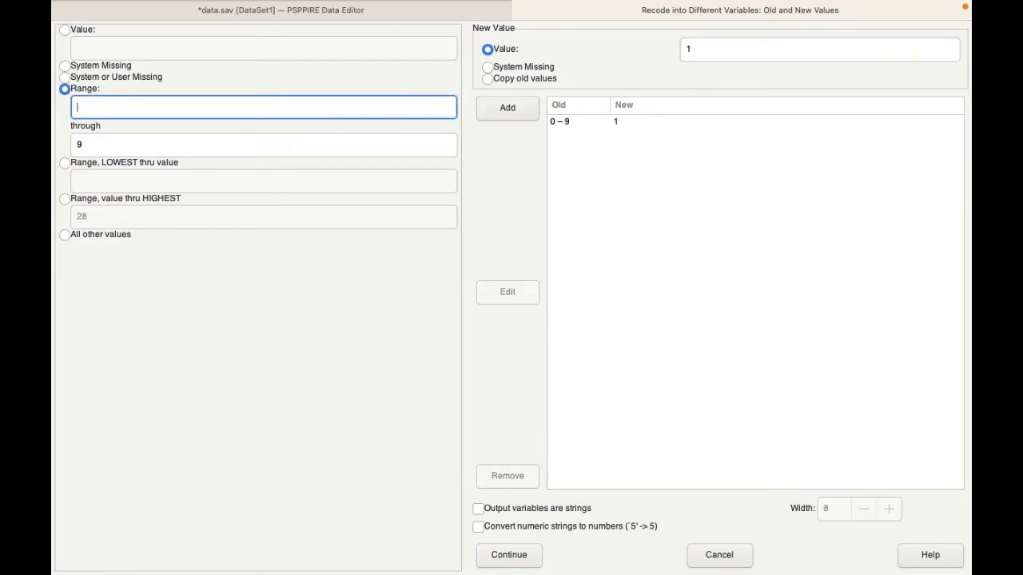
text(10)
click(133, 144)
key(BackSpace)
text(13)
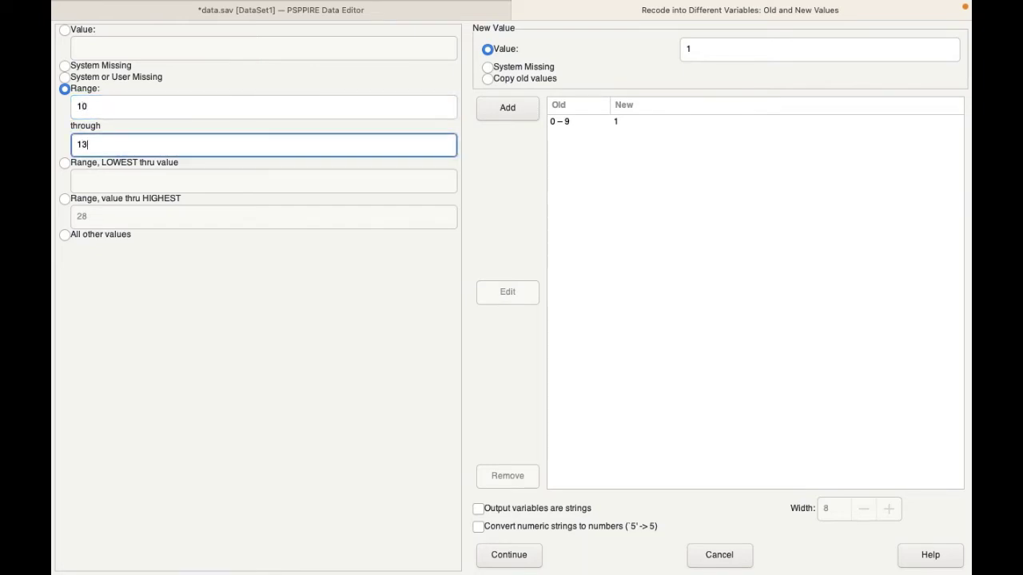
click(719, 58)
key(BackSpace)
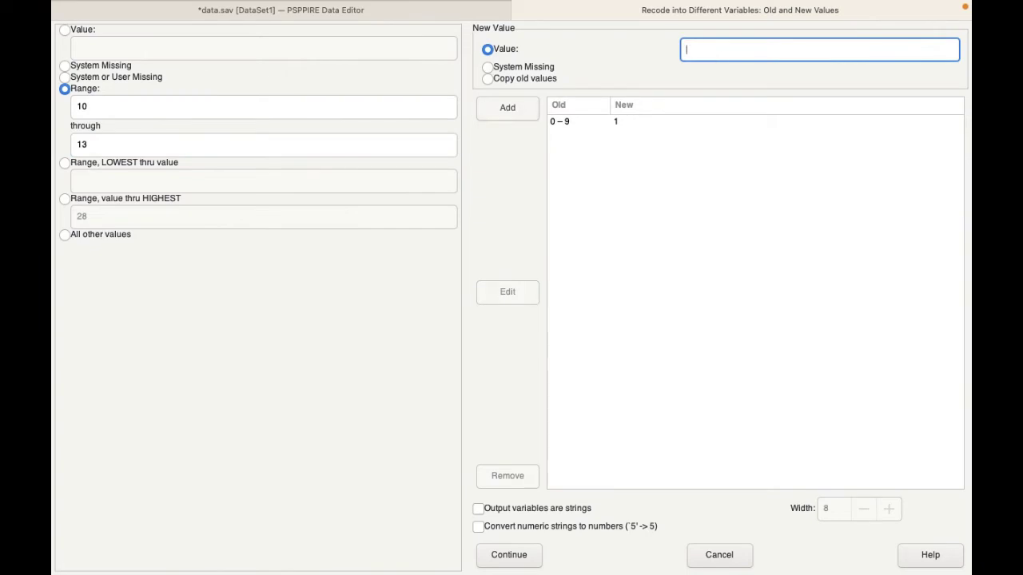
text(2)
click(508, 107)
Step: Add a recode rule that turns the range 14 through 20 into the new value 3
click(112, 114)
key(BackSpace)
key(BackSpace)
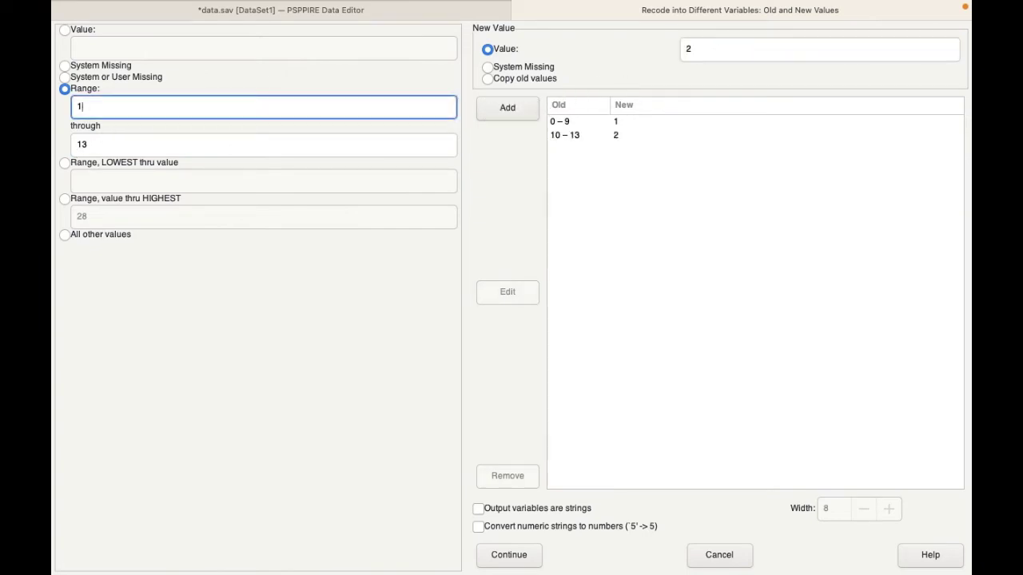
text(14)
click(113, 147)
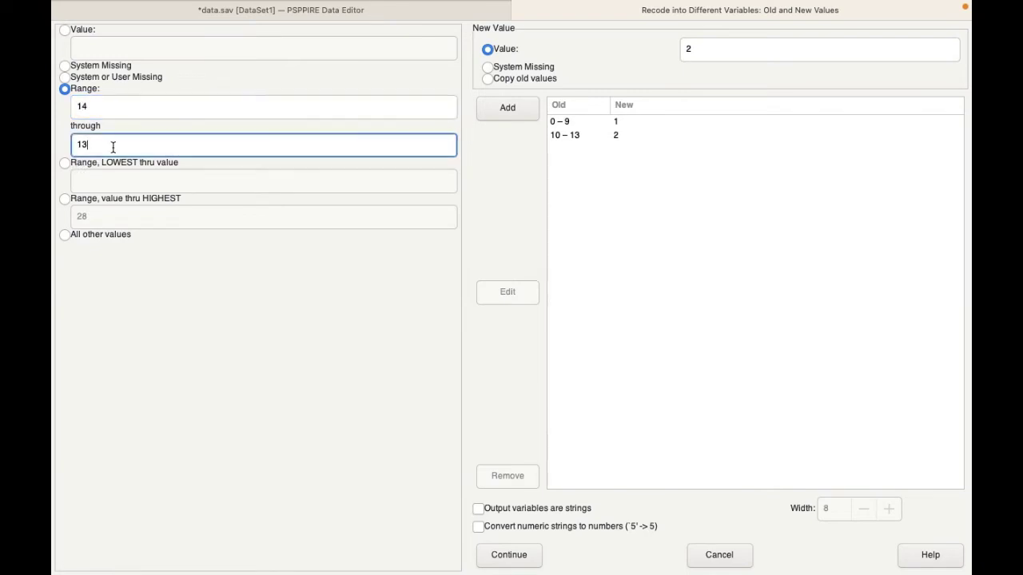
key(BackSpace)
key(BackSpace)
text(20)
click(751, 50)
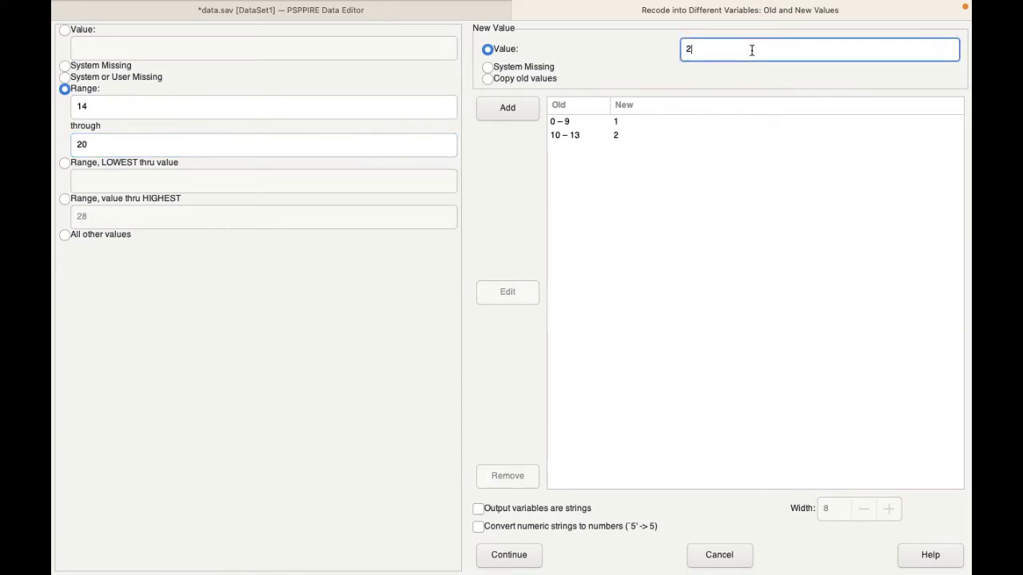
key(BackSpace)
text(3)
click(526, 111)
Step: Add a recode rule that turns the range 21 through 27 into the new value 4
click(95, 111)
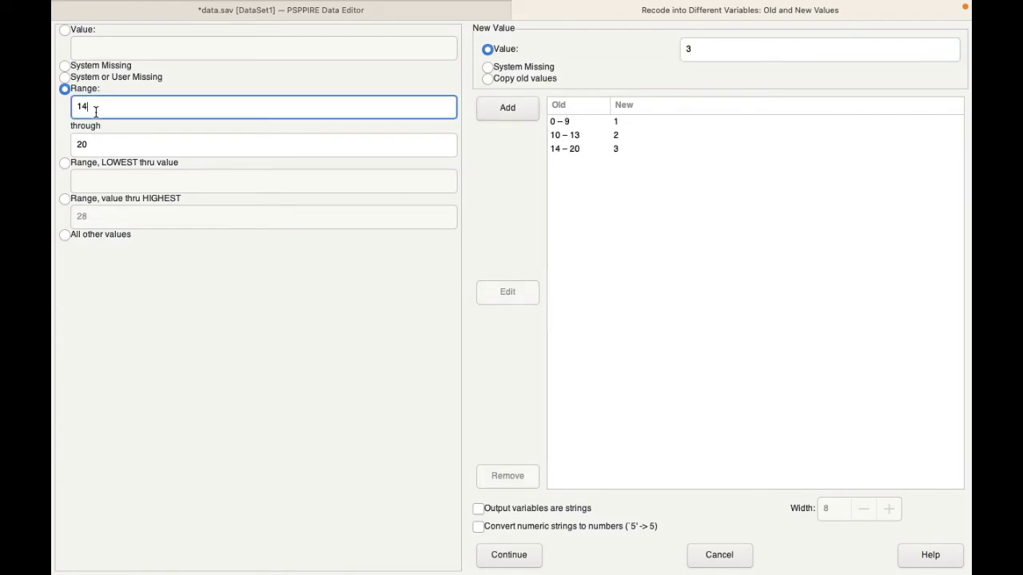
key(BackSpace)
key(BackSpace)
text(21)
click(103, 142)
key(BackSpace)
key(BackSpace)
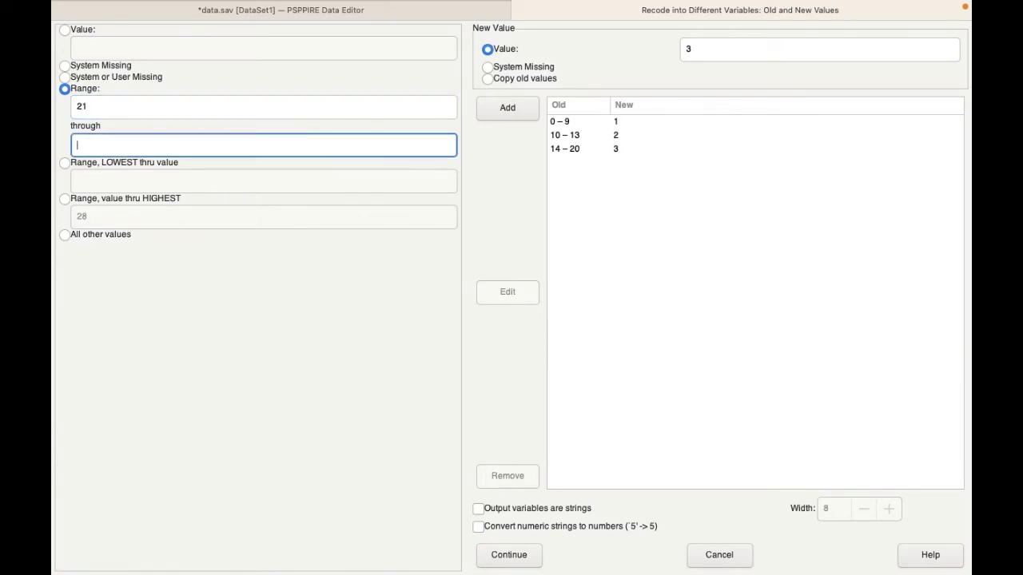
text(27)
click(742, 49)
key(BackSpace)
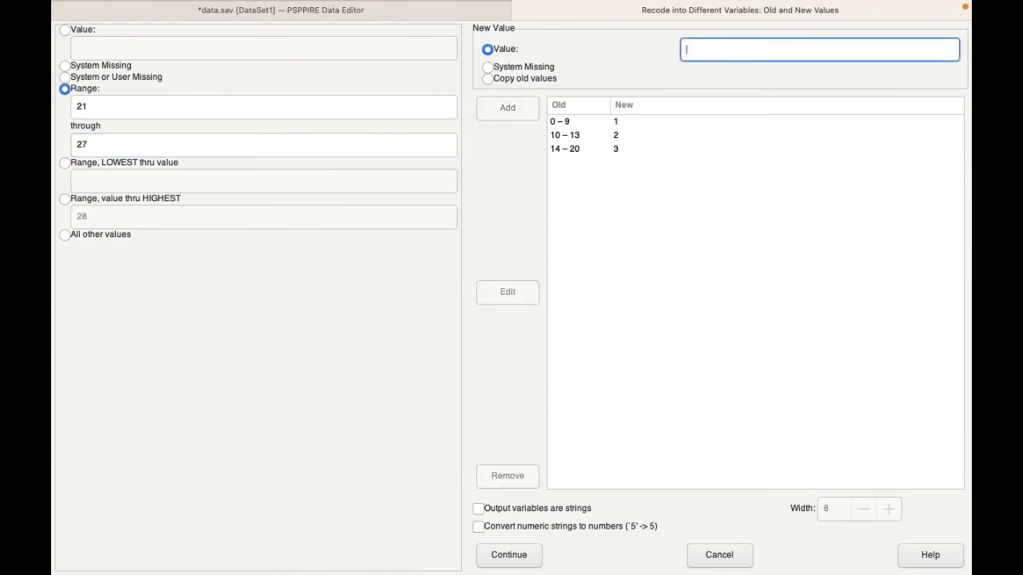
text(4)
click(516, 108)
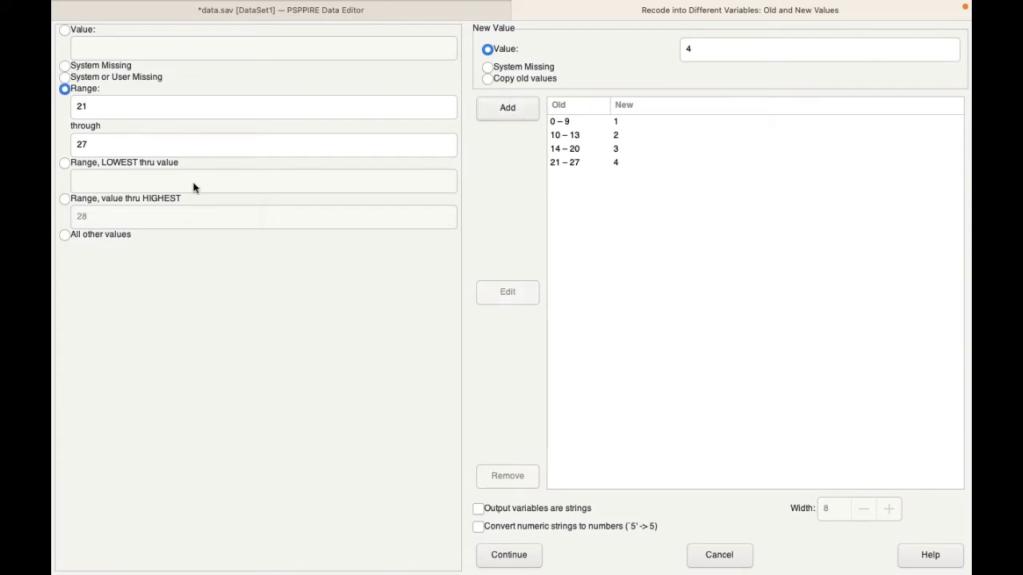
Step: Add a recode rule that turns 28 through the highest value into 5, and accept the set of rules
click(64, 198)
click(108, 217)
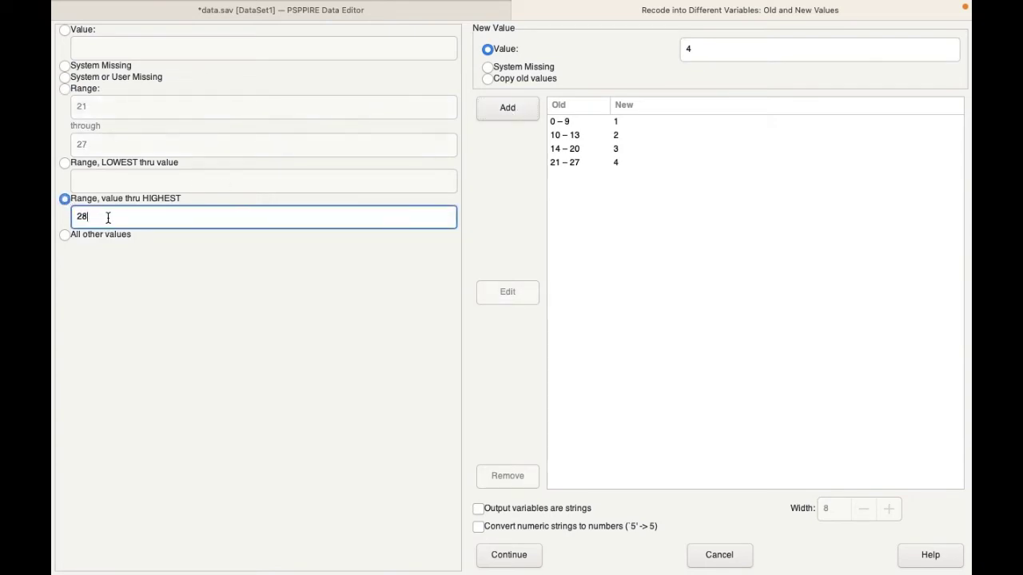
key(BackSpace)
key(BackSpace)
text(28)
click(735, 50)
key(BackSpace)
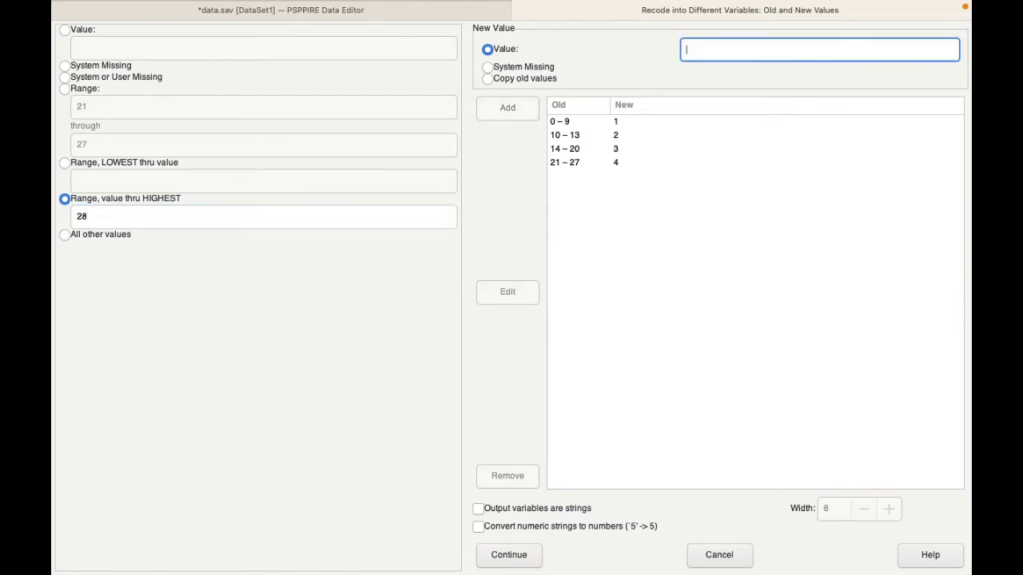
text(5)
click(504, 113)
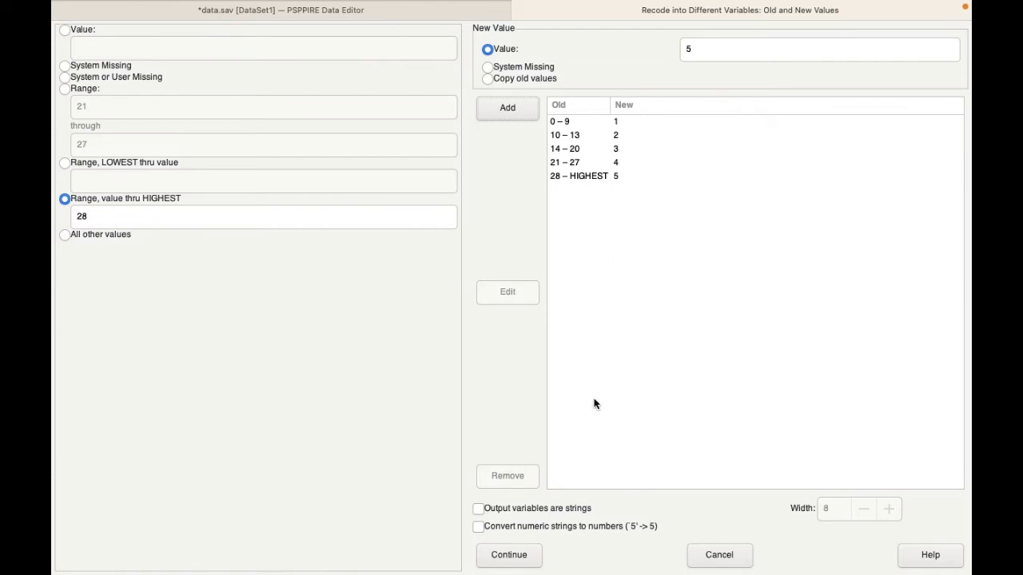
click(507, 554)
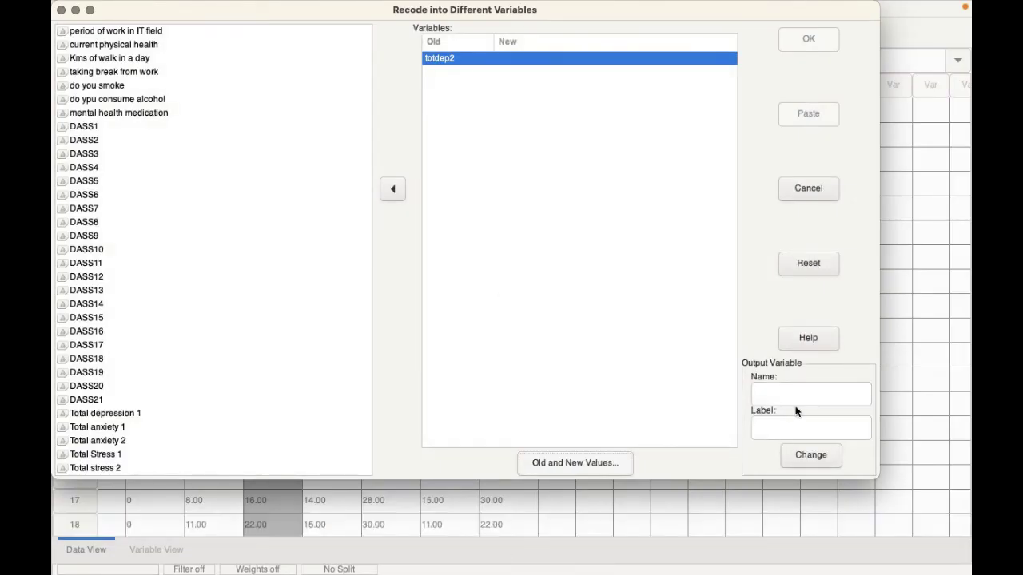
Step: Name the output variable lvldep with the label "Level of depression", run the recode, and select the new column in the data
click(815, 389)
text(lv)
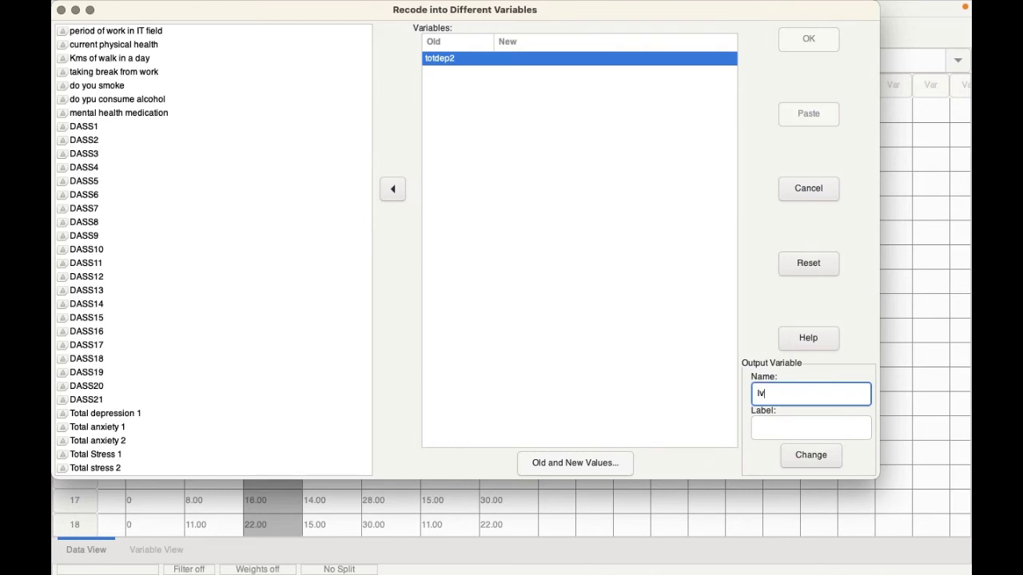
text(p)
click(802, 432)
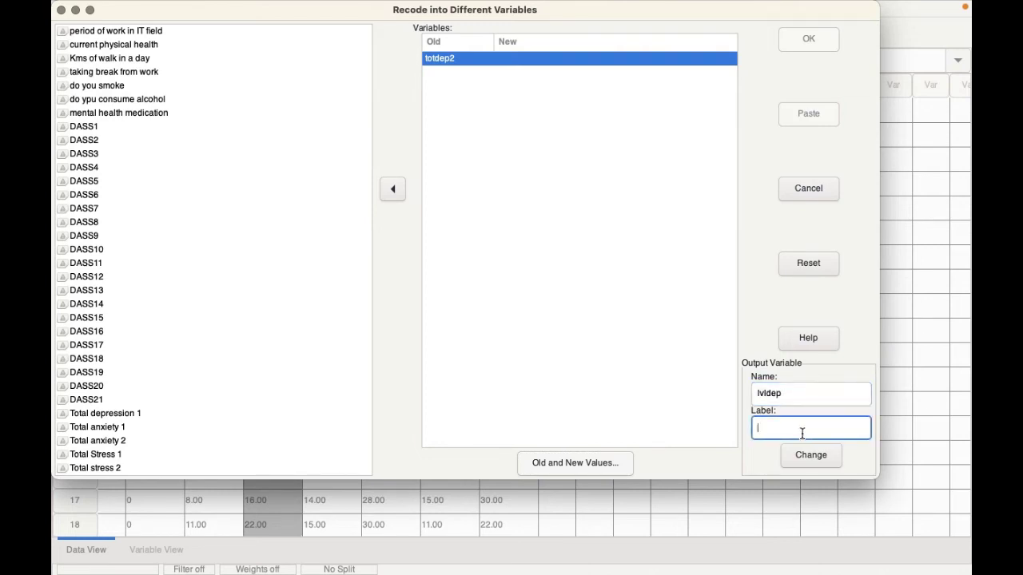
text(Level of depression)
click(819, 455)
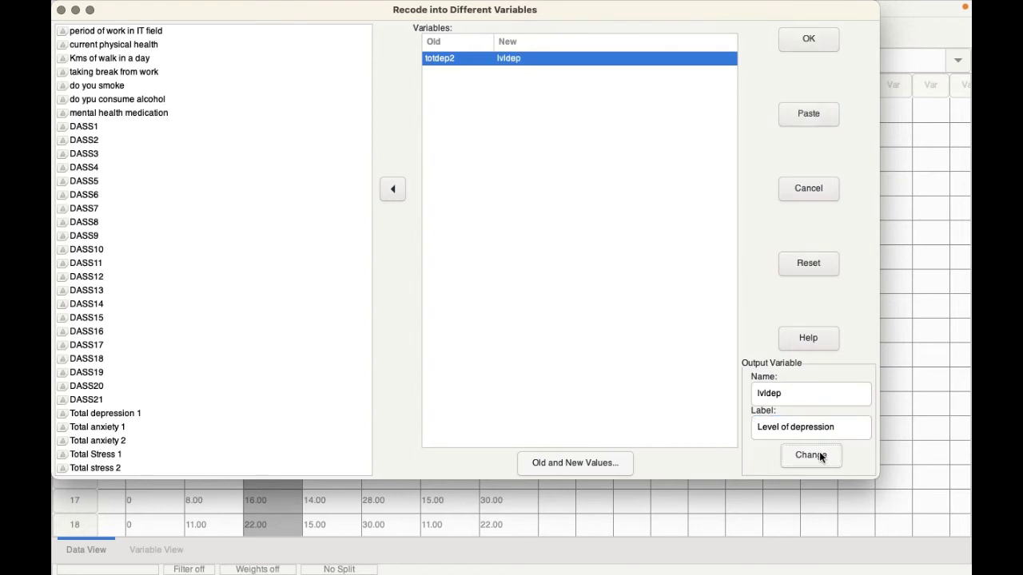
click(810, 45)
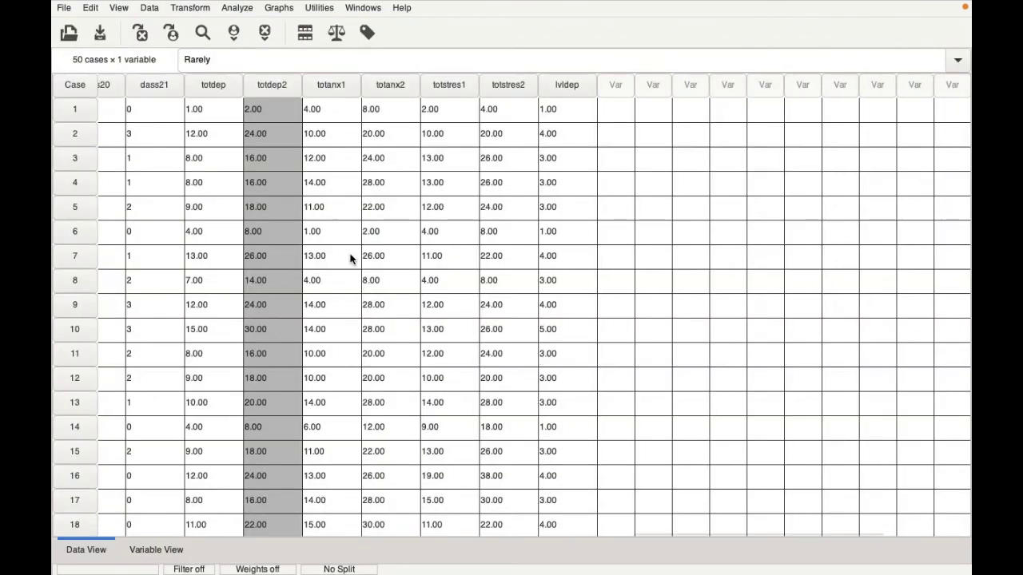
click(560, 84)
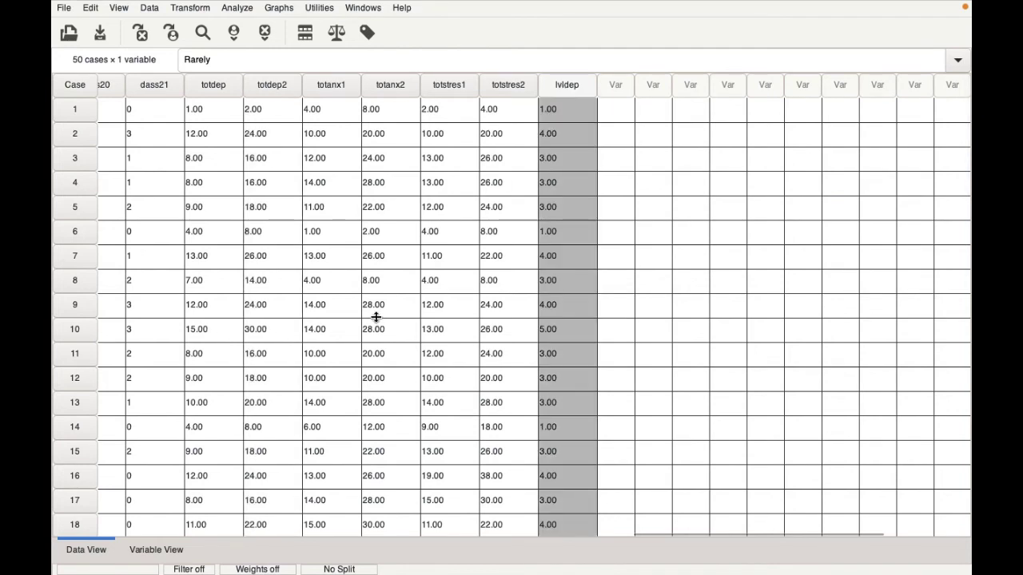
Step: Open the value labels of the variable lvldep and add the label Normal for value 1
click(155, 550)
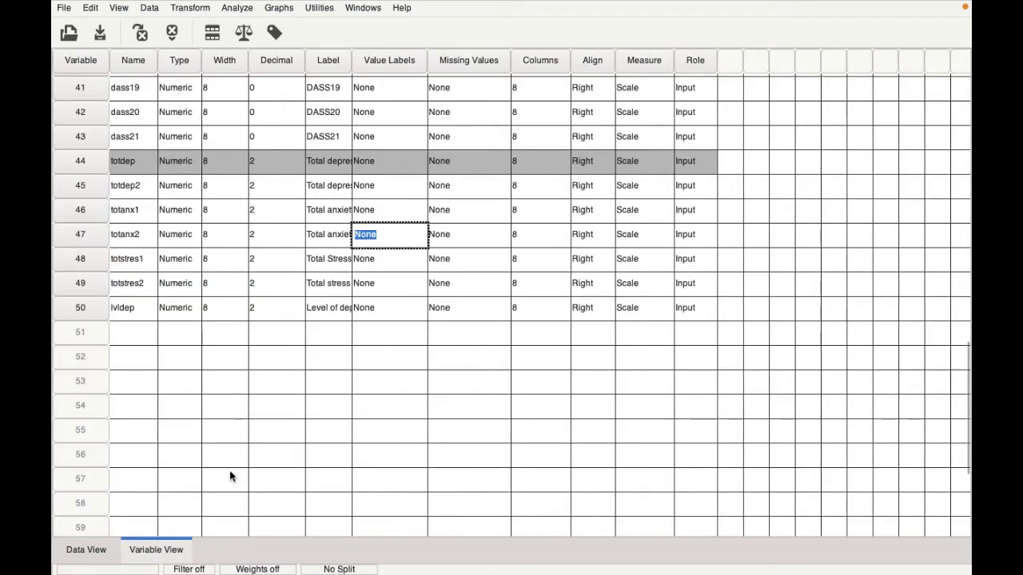
click(405, 308)
click(405, 308)
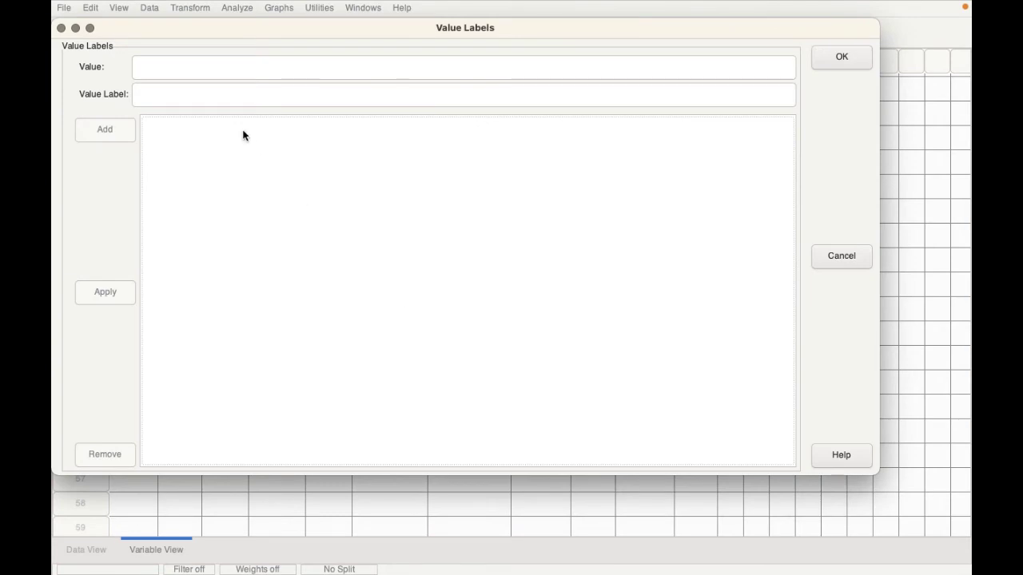
click(224, 67)
text(1)
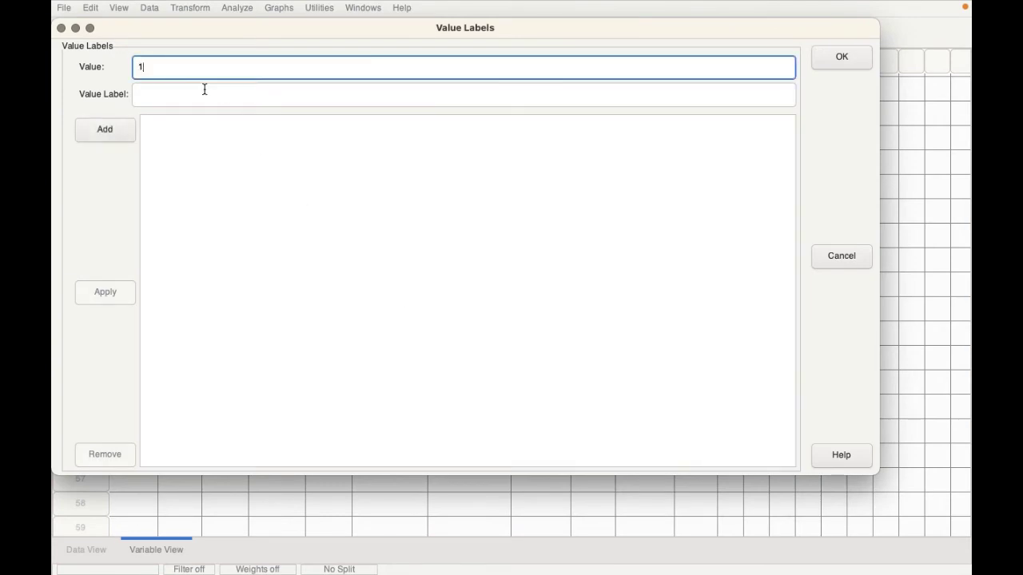
click(203, 90)
text(Normal)
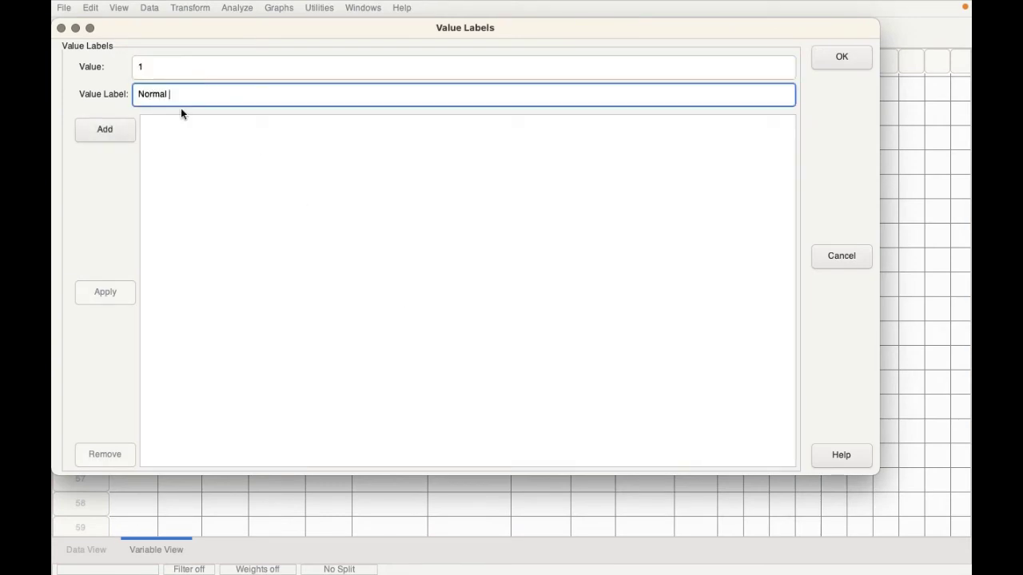
click(102, 131)
Step: Add the value labels Mild for 2 and Moderate for 3 to the level of depression variable
text(2)
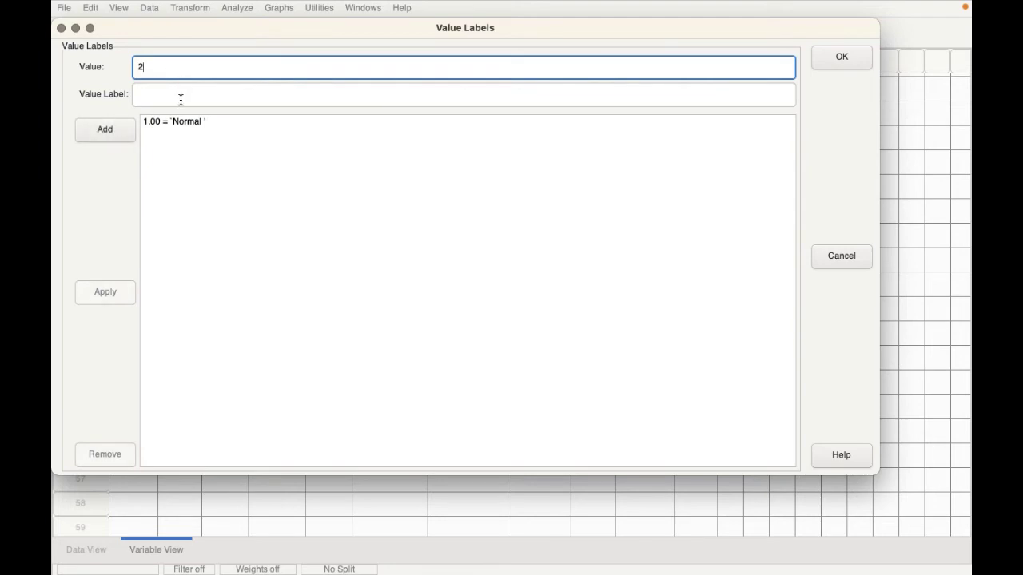
click(181, 99)
text(Mild)
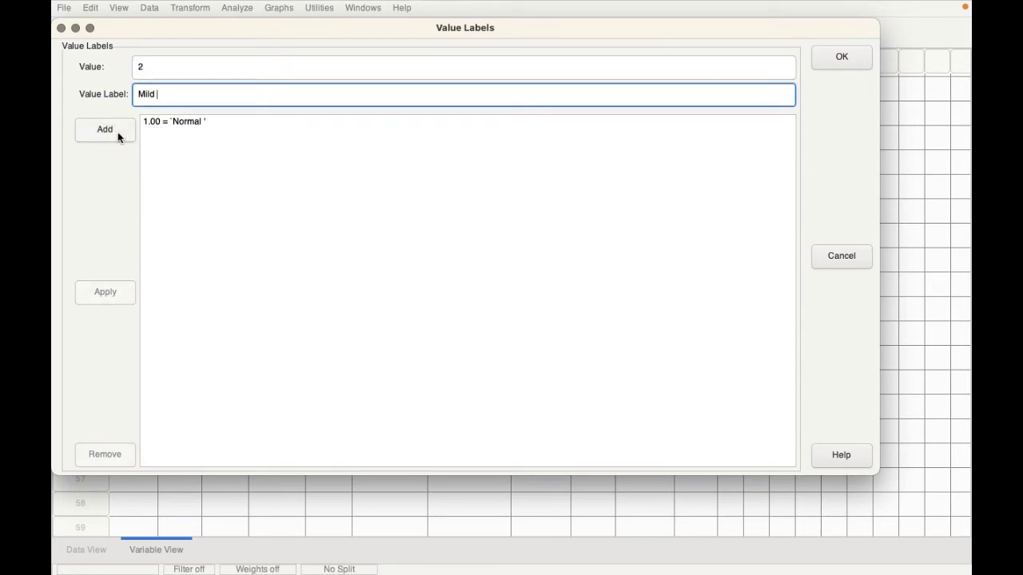
click(118, 132)
text(3)
click(166, 97)
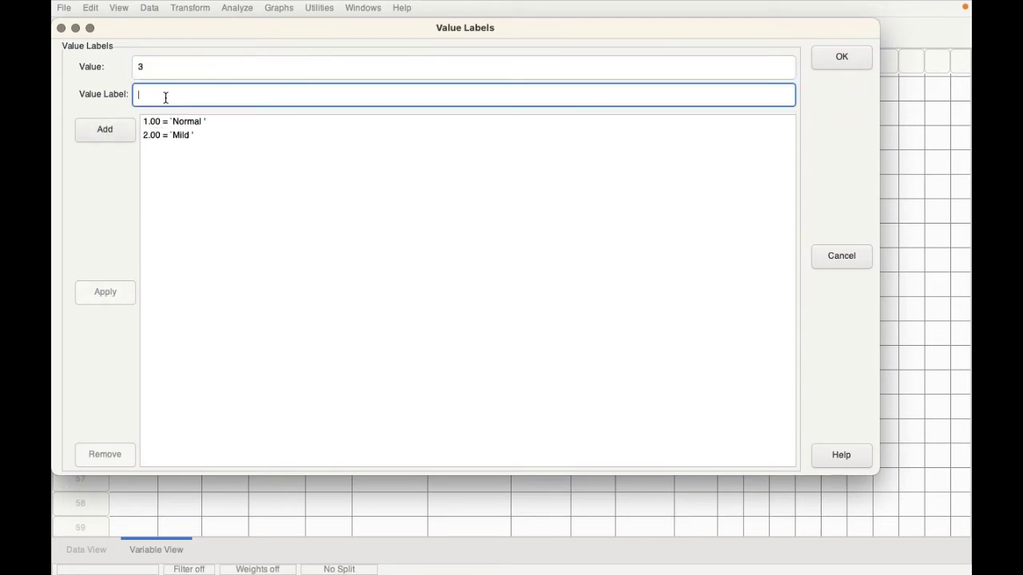
text(Moderate)
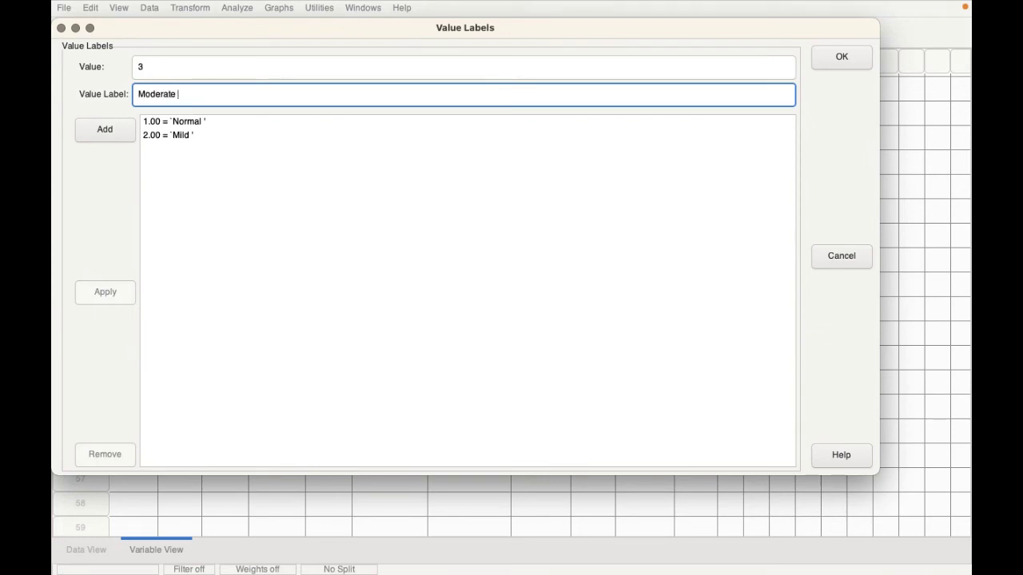
click(115, 134)
Step: Add the value labels Severe for 4 and Extremely severe for 5, and accept the set of labels
text(4)
click(187, 95)
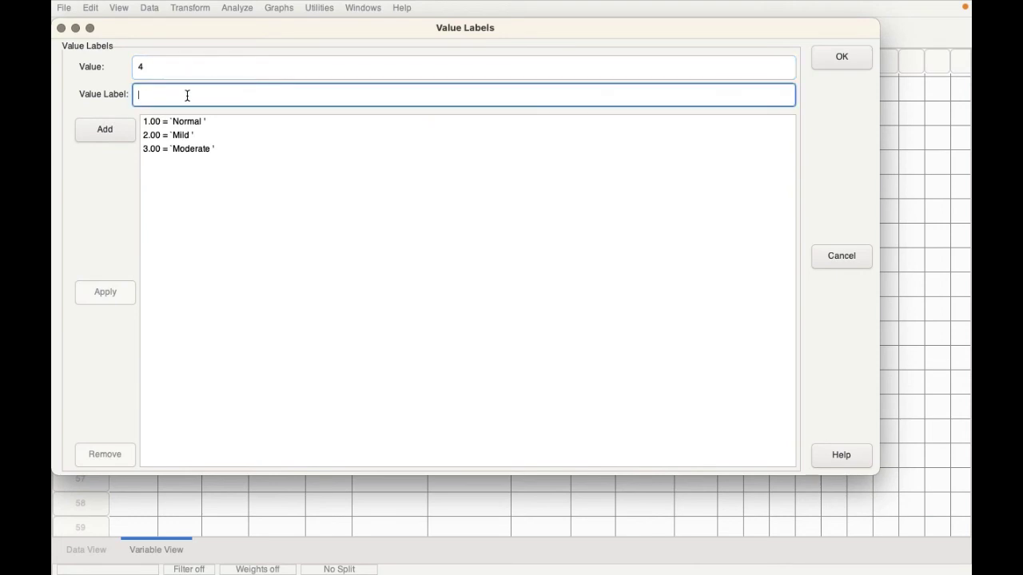
text(Severe)
click(112, 131)
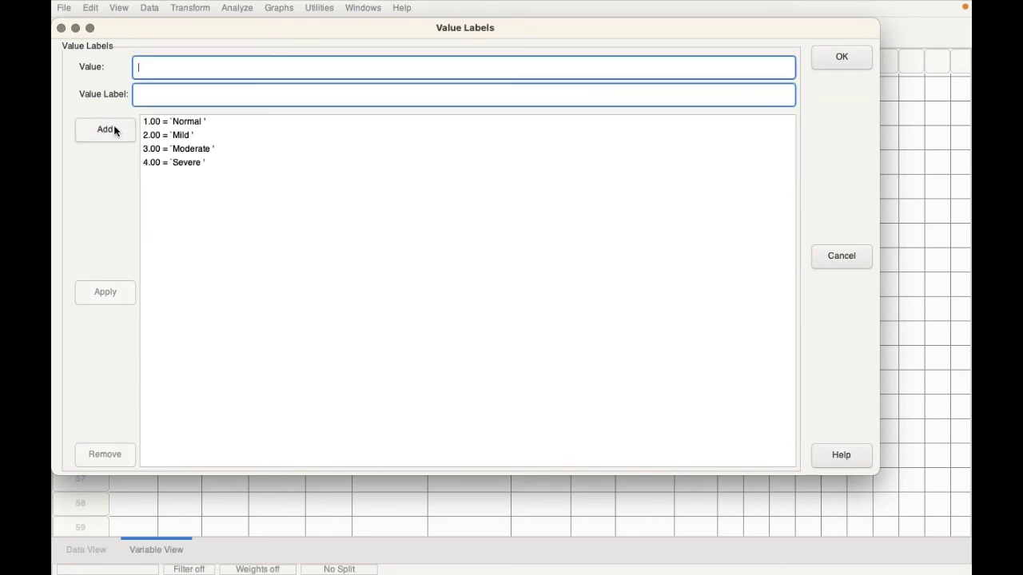
text(5)
click(184, 97)
text(W)
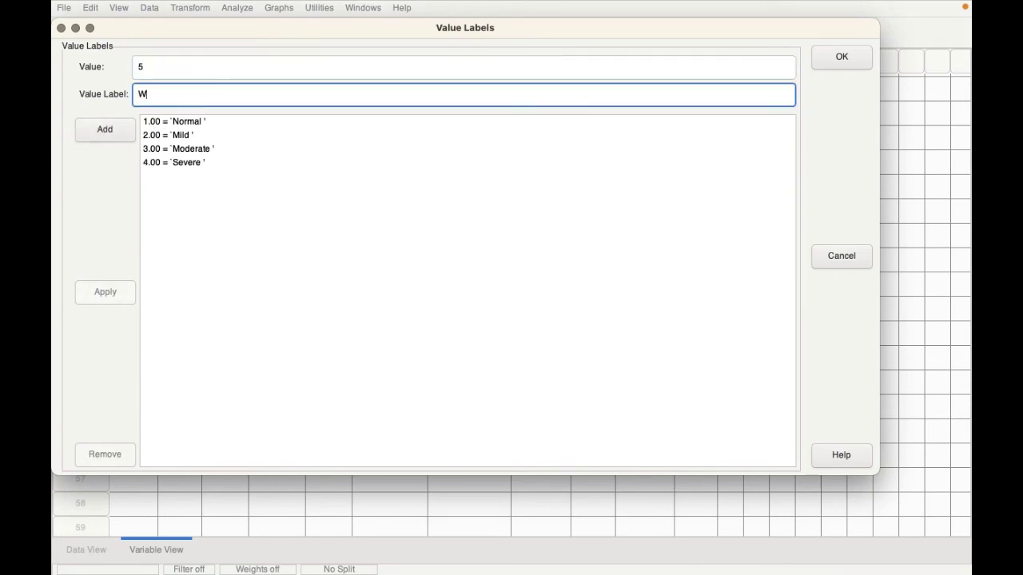
key(BackSpace)
text(Extremely severe)
click(115, 124)
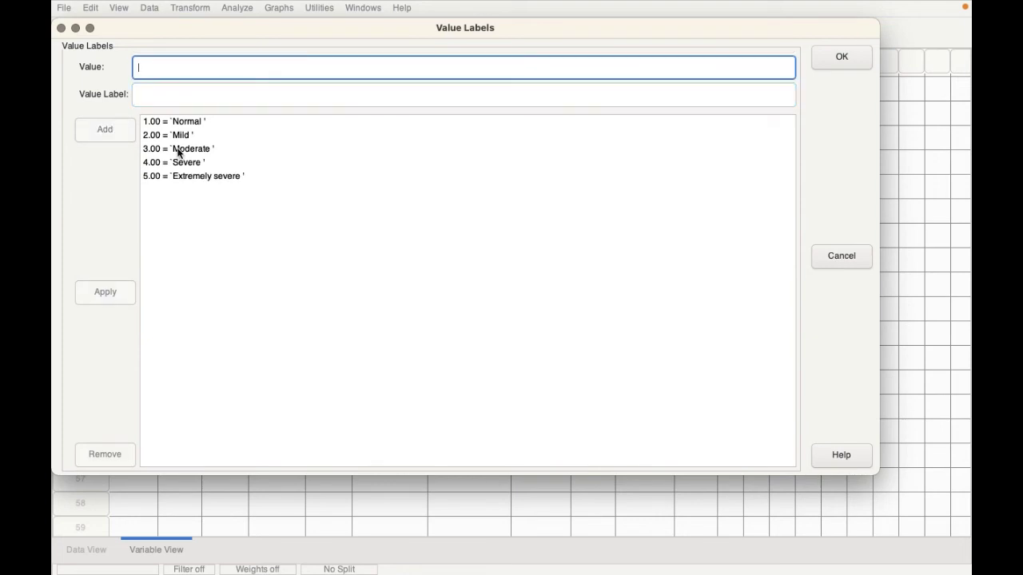
click(830, 60)
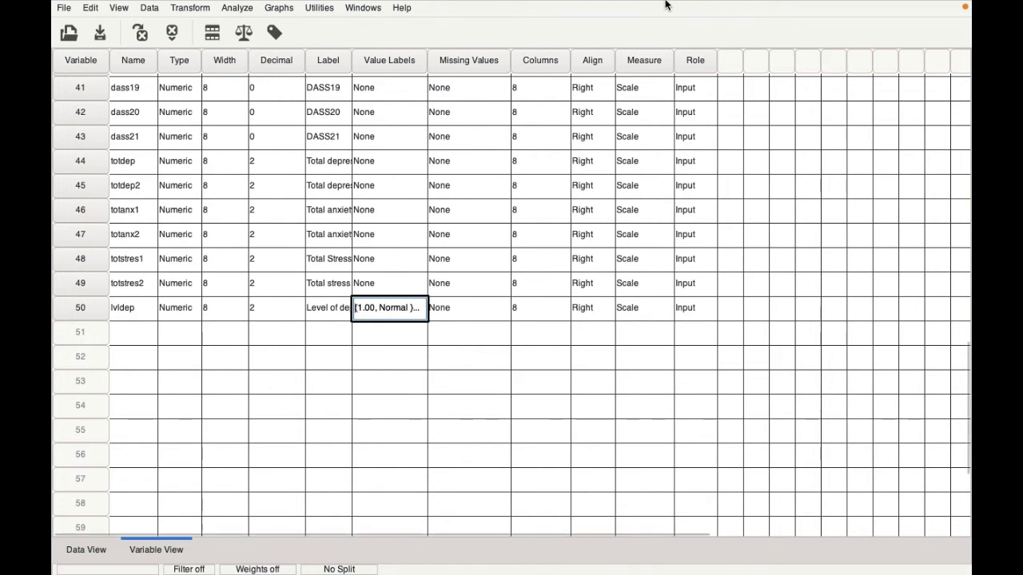
Step: Start a Frequencies analysis and reset its variable and statistics selection to the defaults
mouse_move(643, 14)
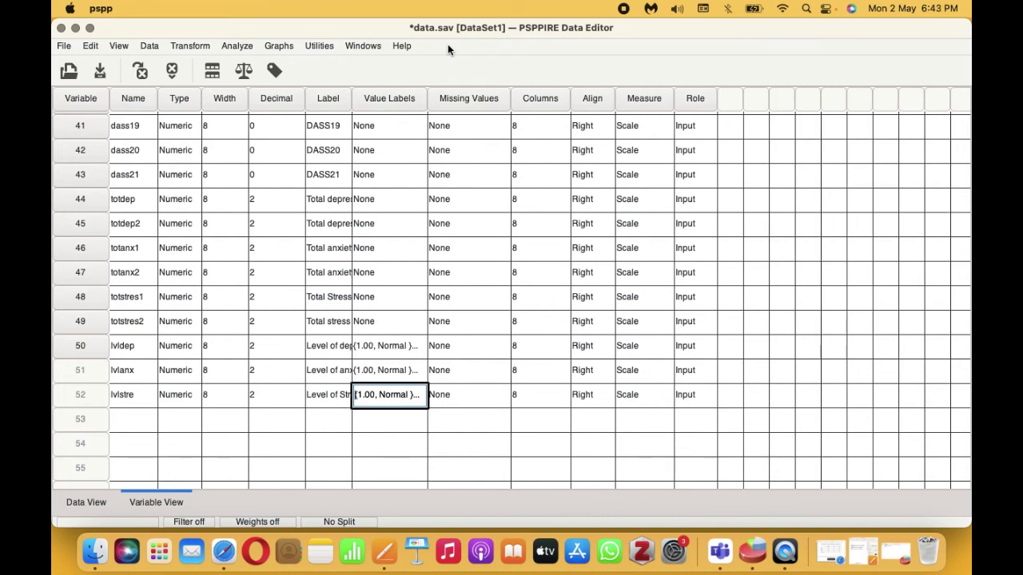
click(240, 46)
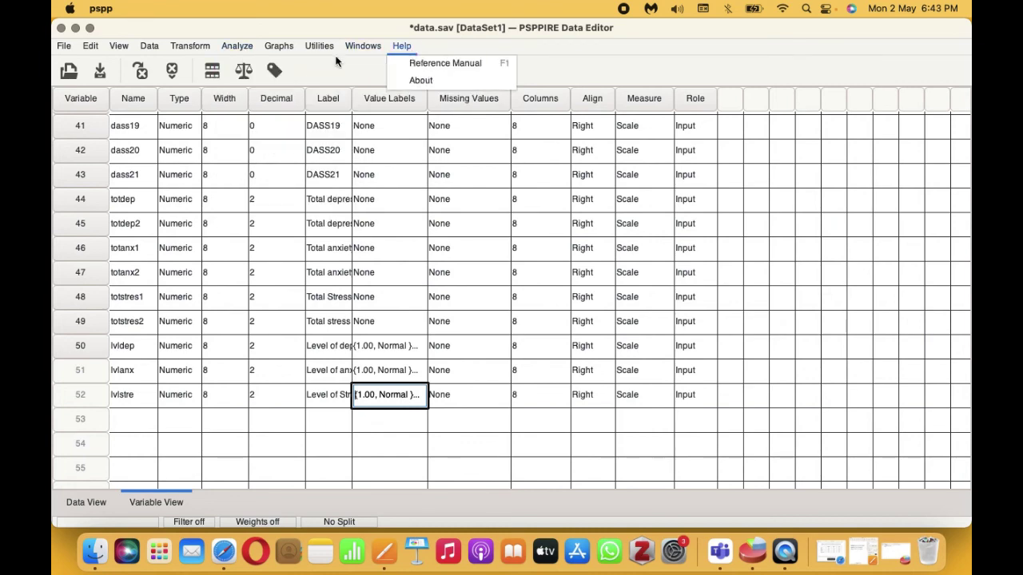
mouse_move(328, 66)
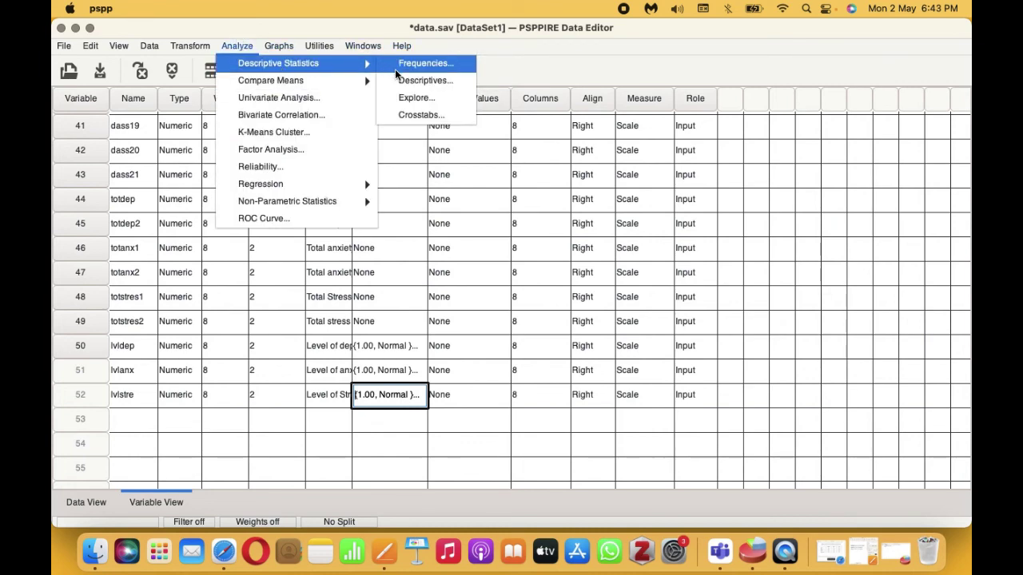
click(400, 64)
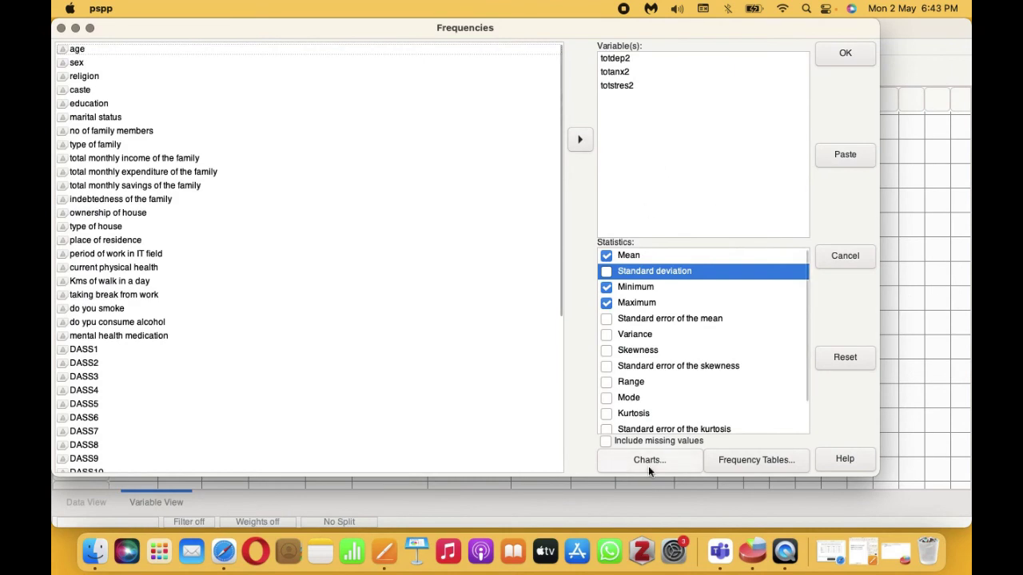
click(845, 358)
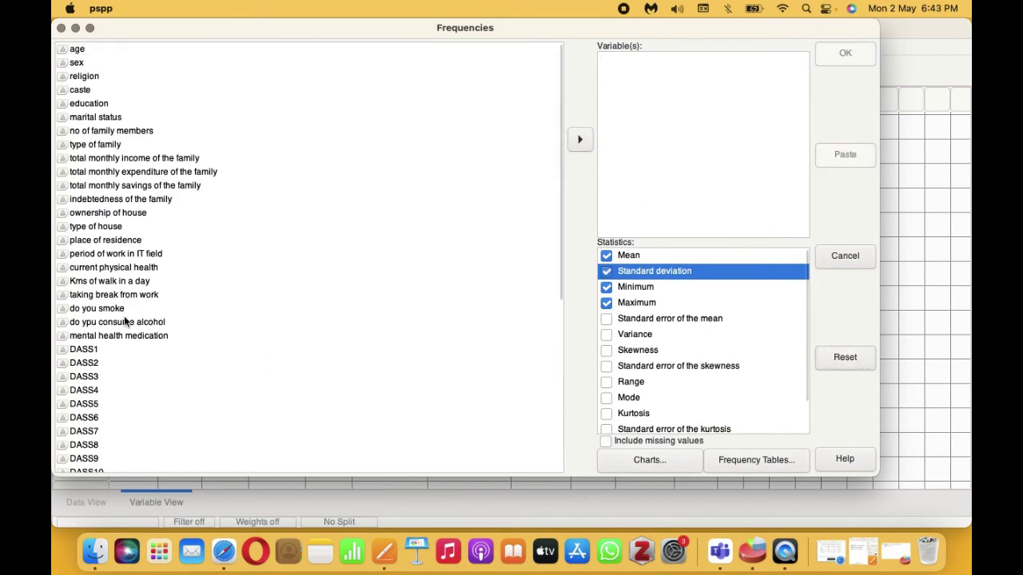
Step: Add Level of depression, Level of anxiety and Level of Stress as the variables of the frequency analysis
scroll(124, 320, down, 5)
click(95, 441)
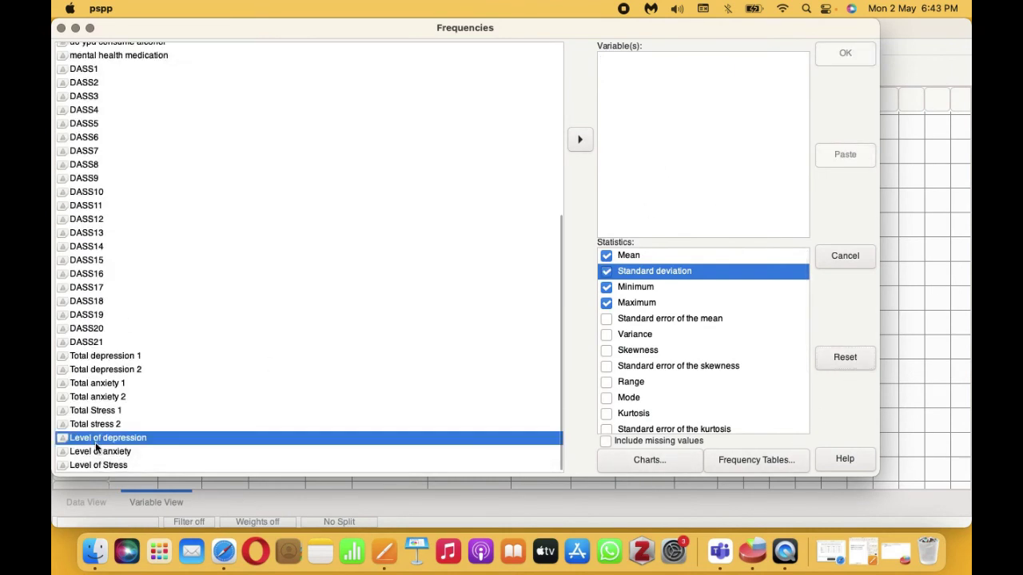
click(581, 142)
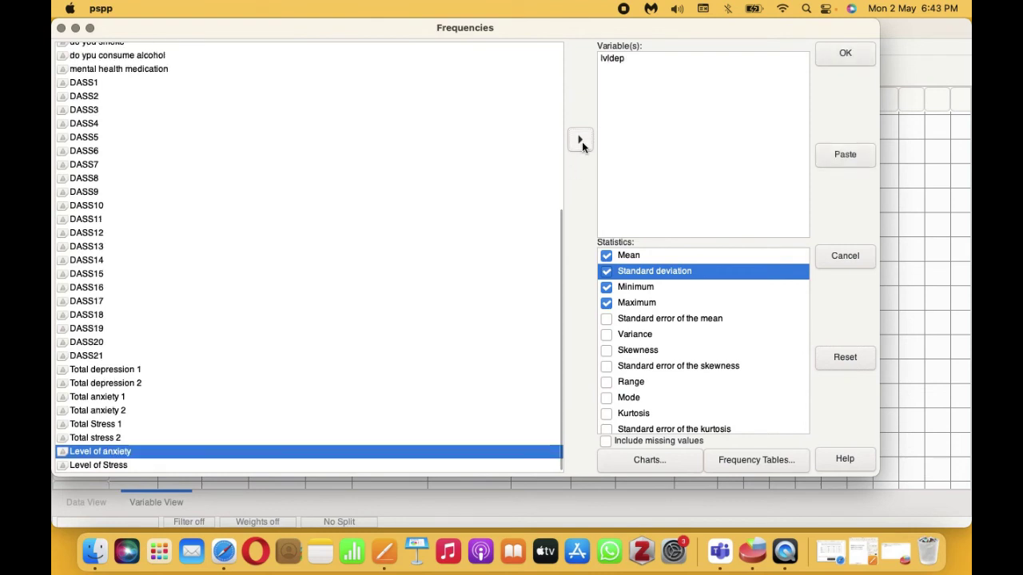
click(581, 141)
click(581, 141)
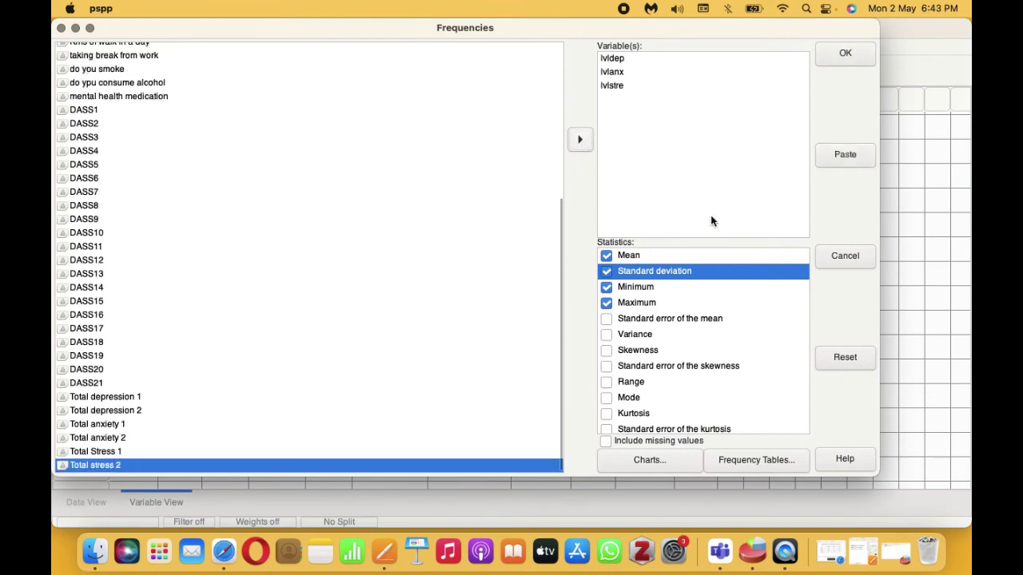
Step: Run the frequency analysis and bring up the output viewer at the three severity level tables
click(845, 53)
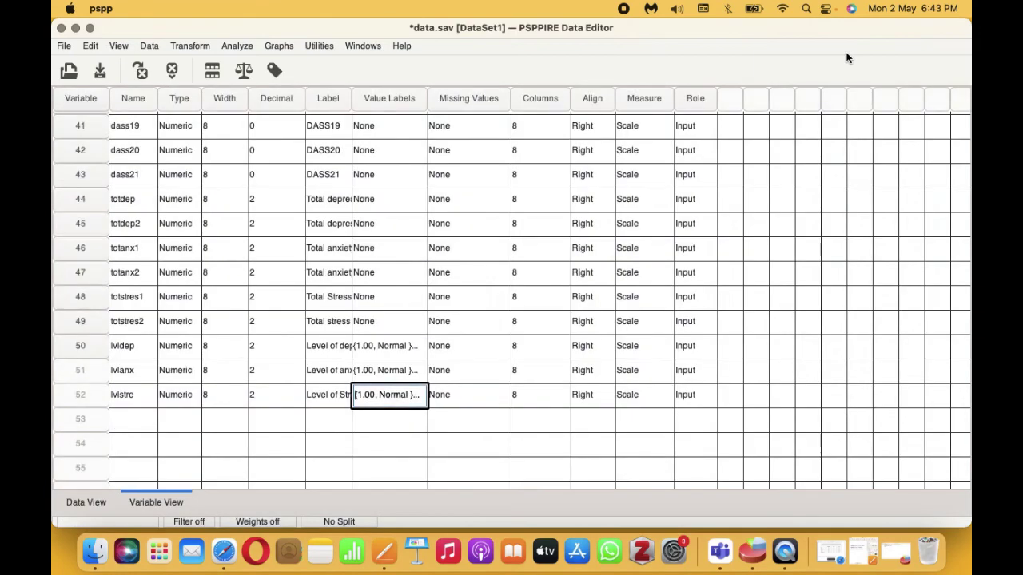
click(899, 548)
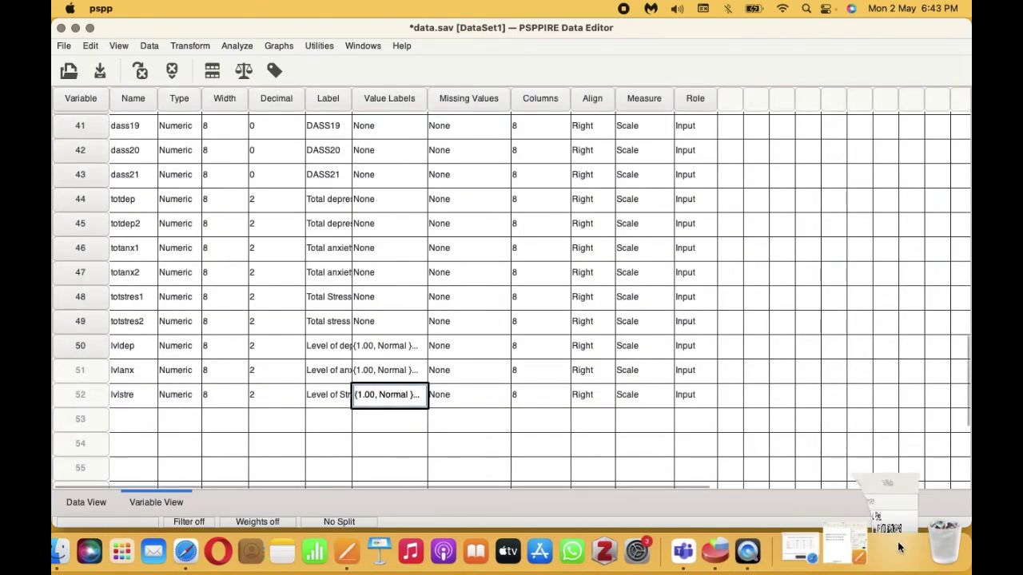
scroll(439, 290, down, 4)
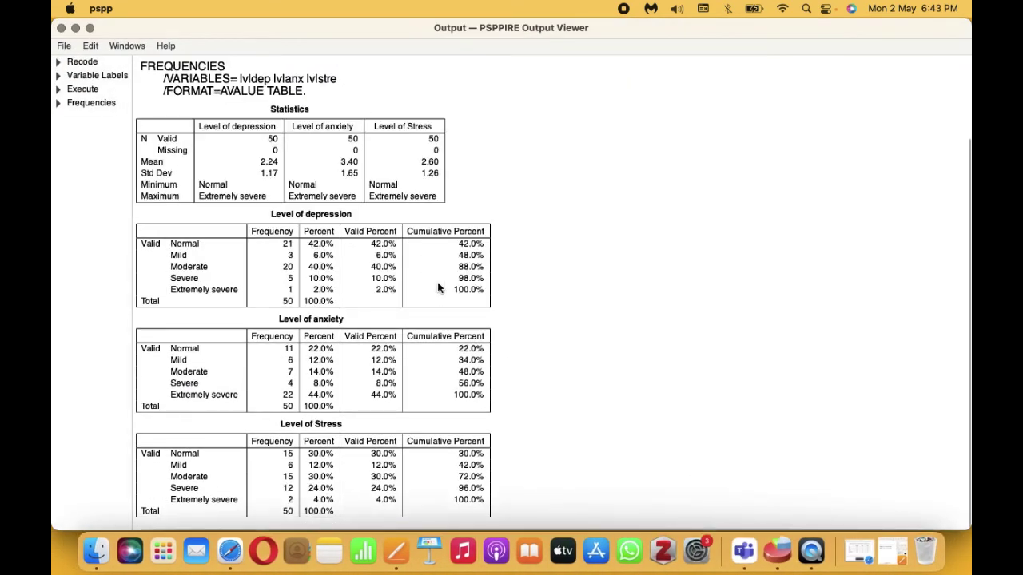